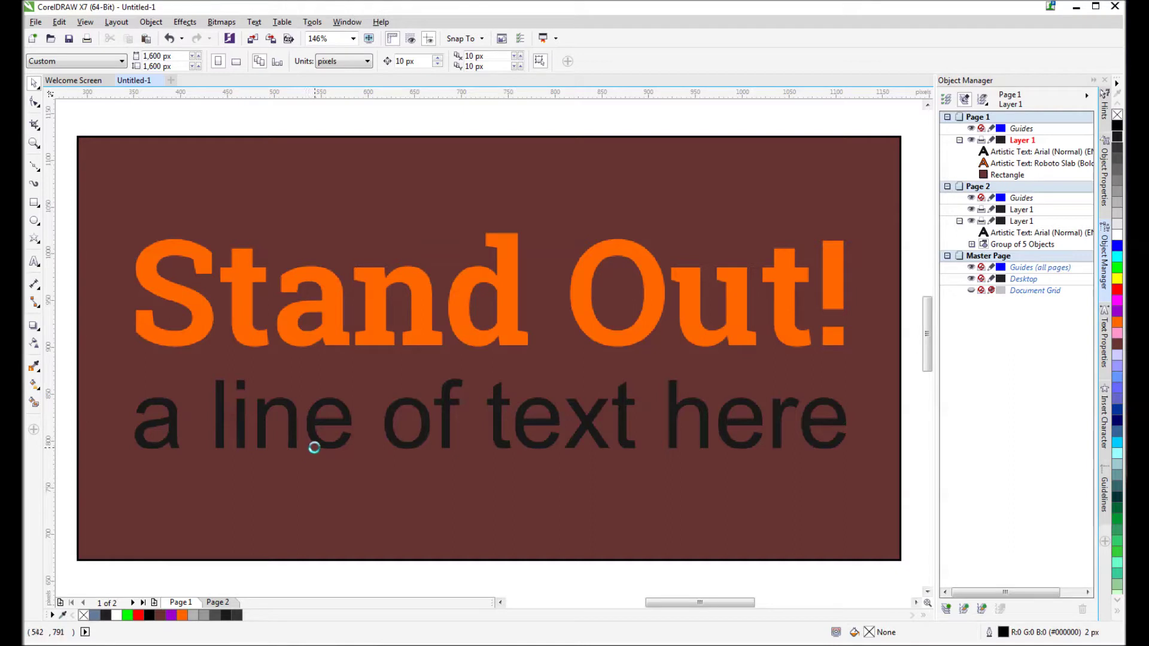
- Color 'a line of text here' white and give the Stand Out! headline a white outline
left_click(317, 447)
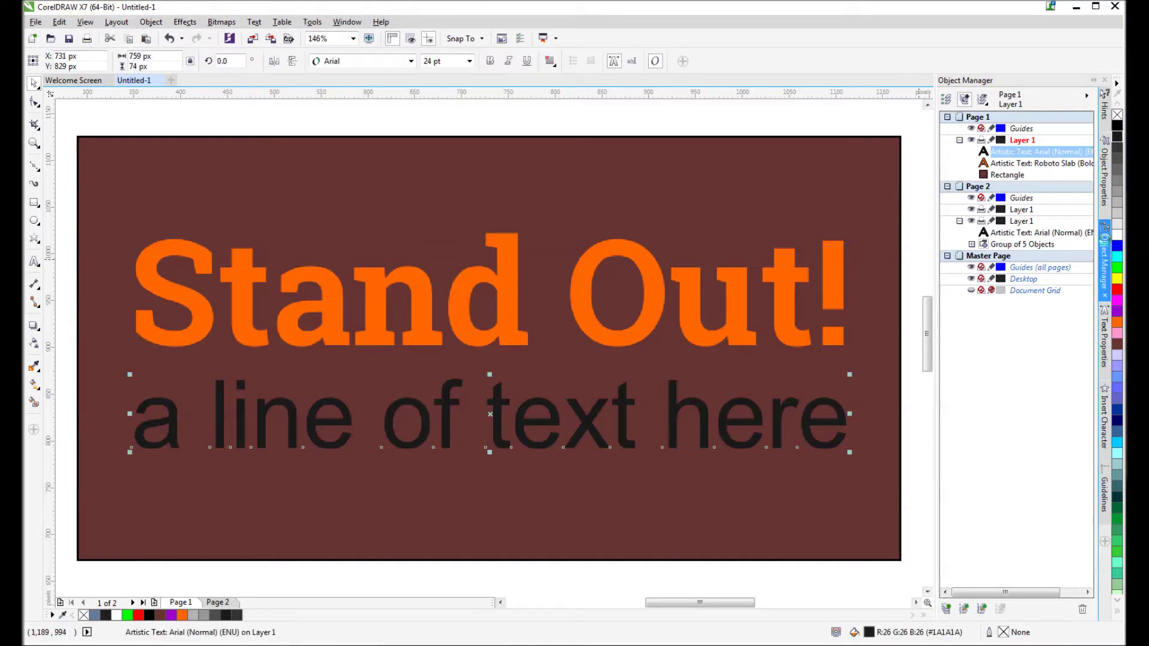
left_click(1117, 234)
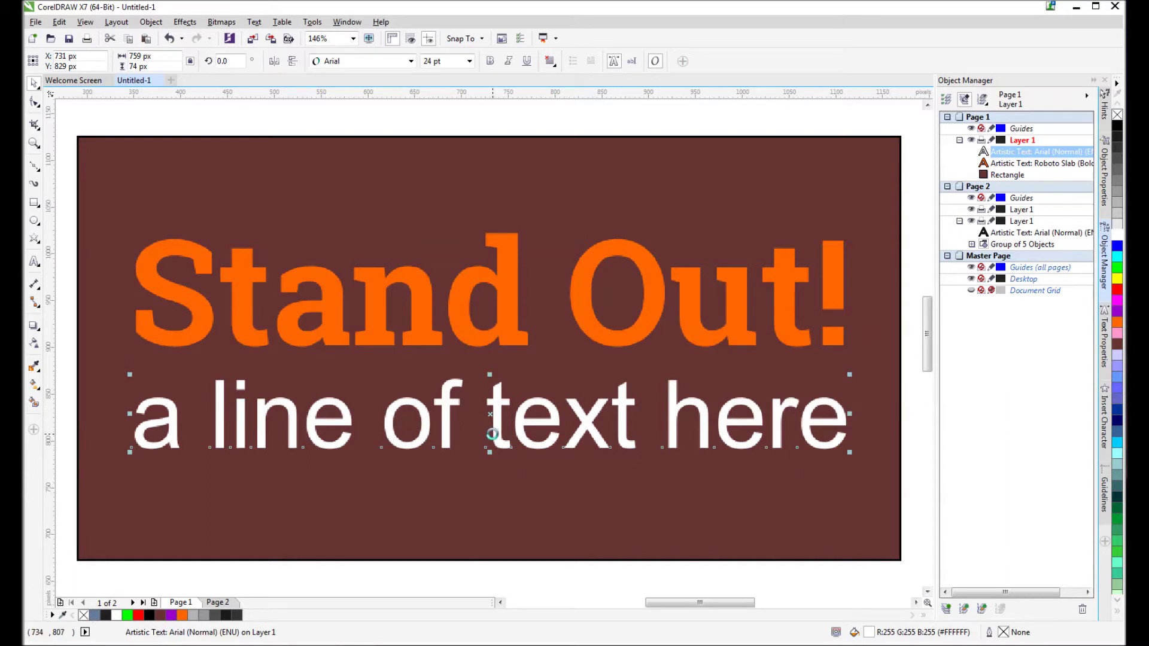
key("Escape")
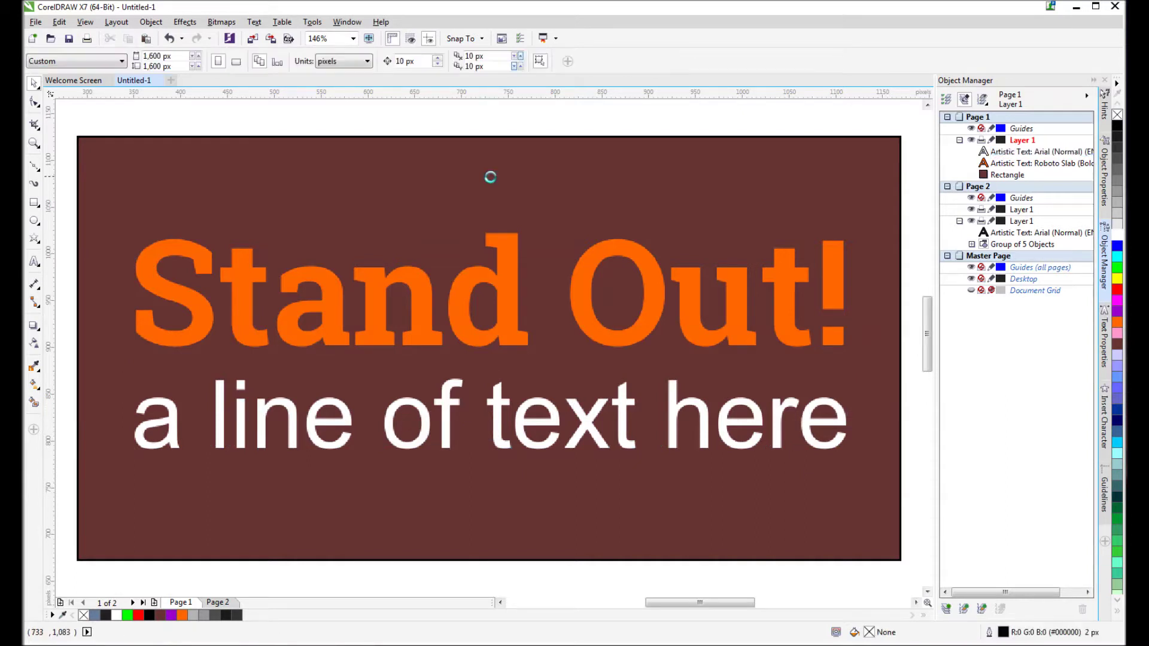
left_click(495, 243)
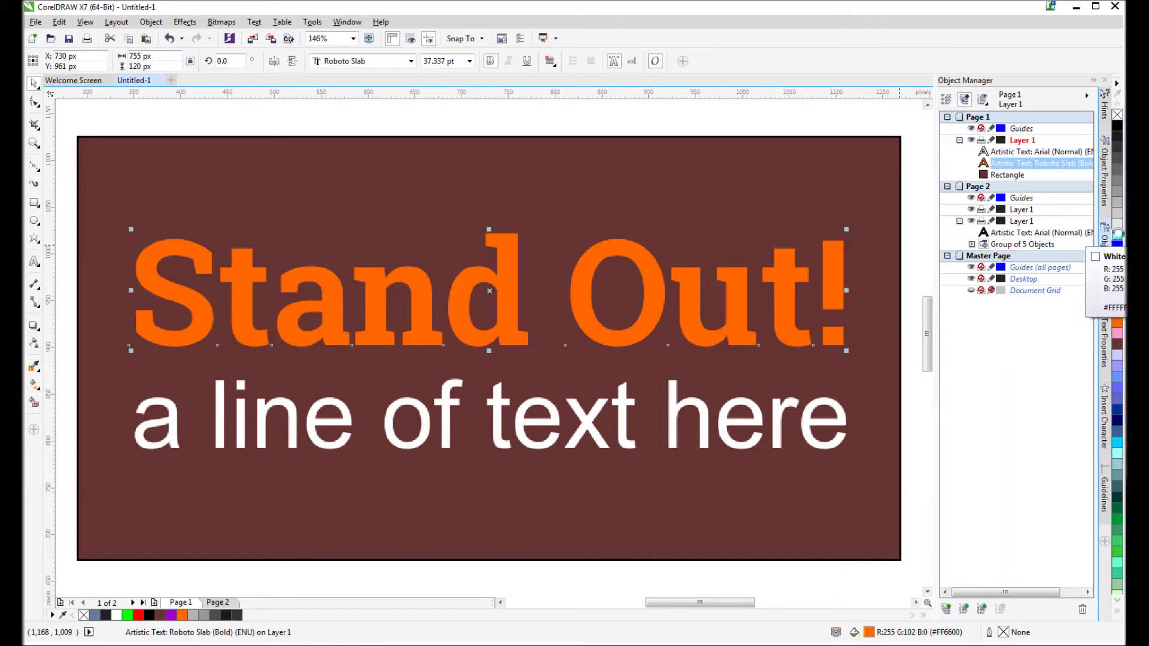
right_click(1116, 233)
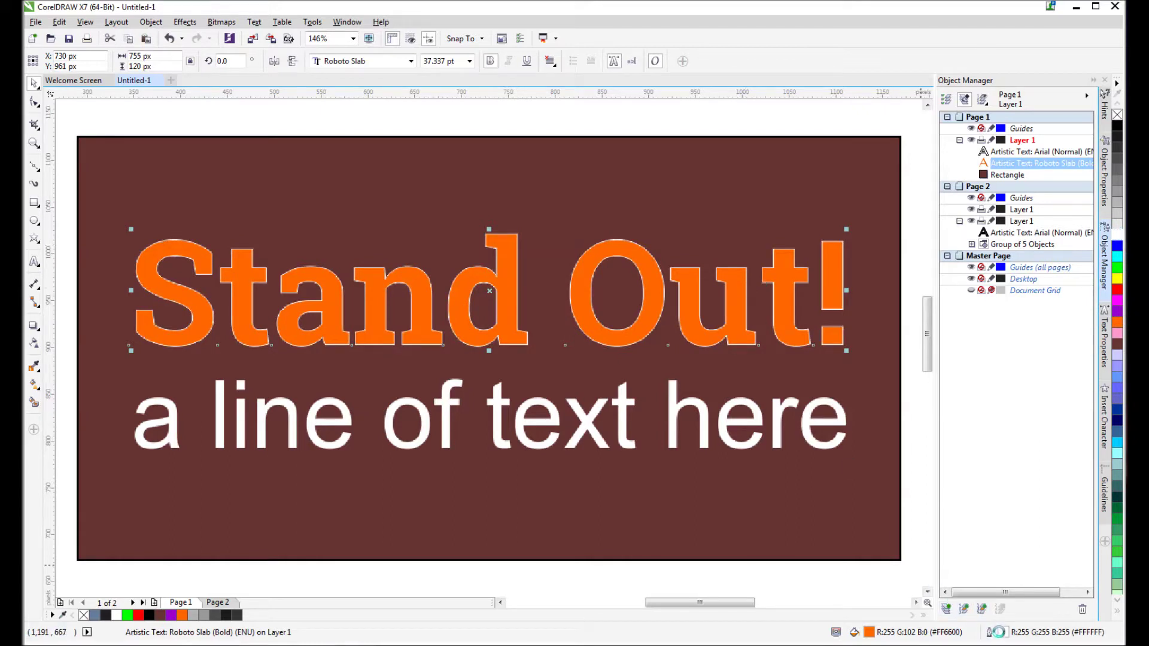
- Set the headline's outline width to 5 px in the Outline Pen dialog
double_click(996, 632)
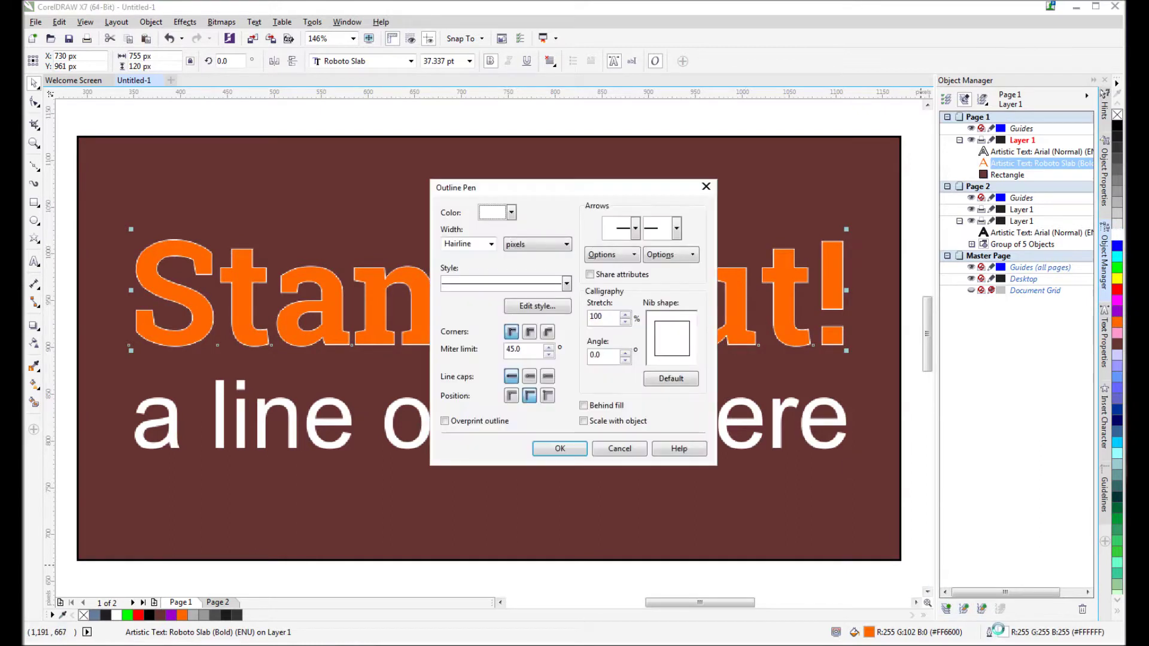
left_click(492, 243)
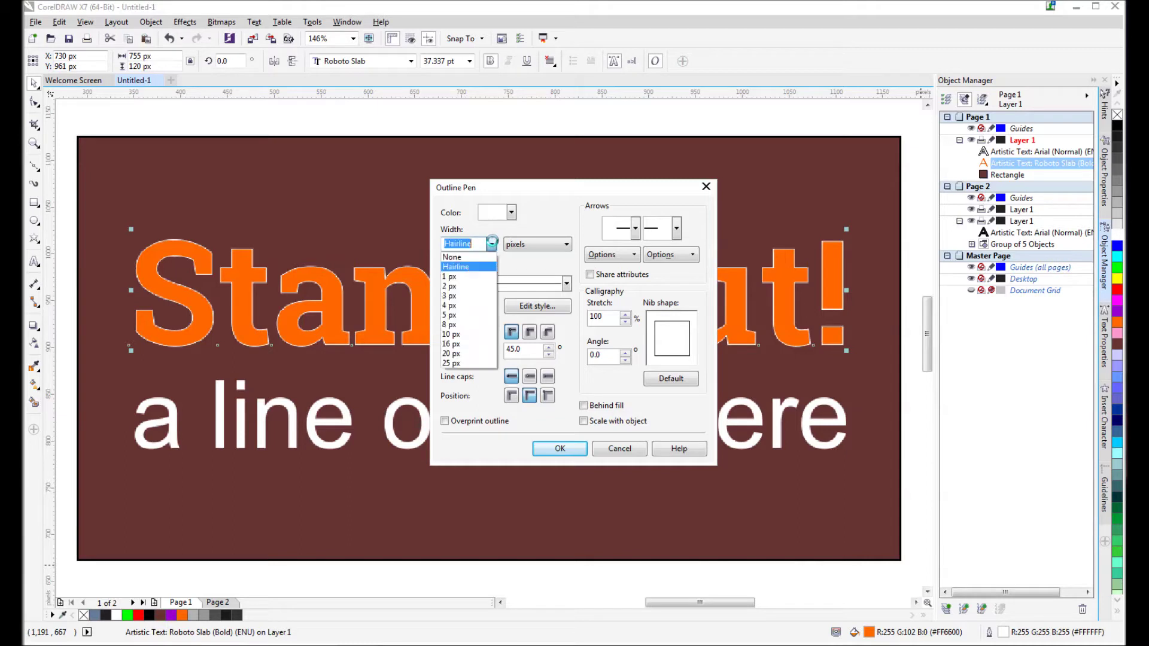
left_click(472, 314)
left_click(559, 448)
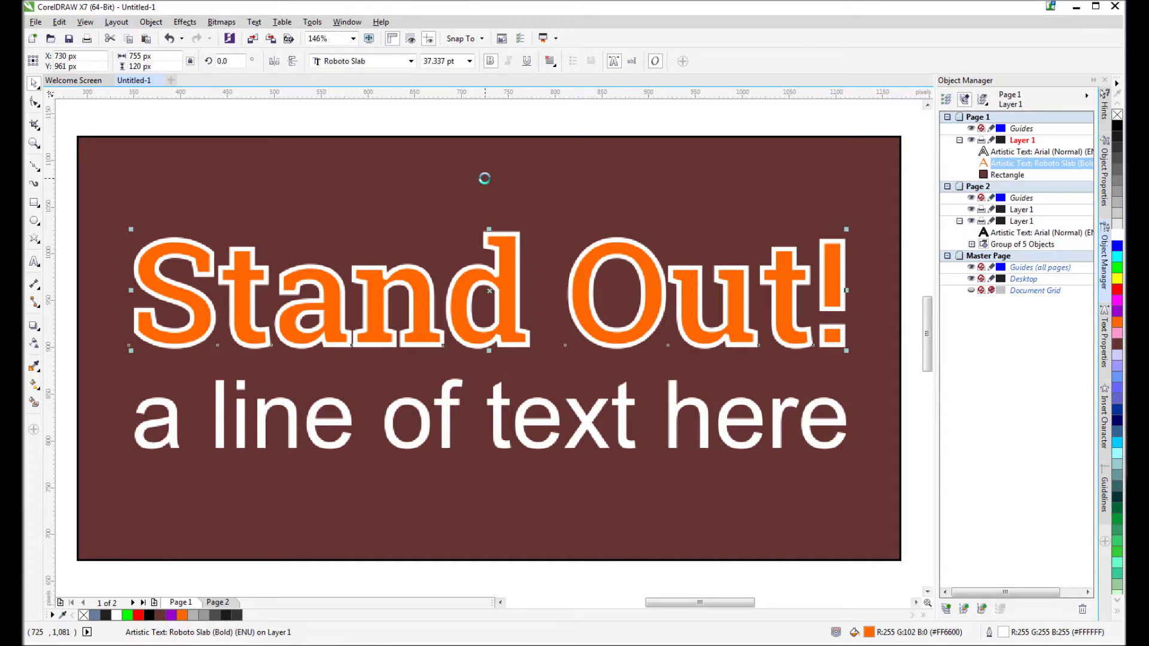
- Try several palette colors on 'a line of text here', settling on orange (#FF6600)
left_click(499, 426)
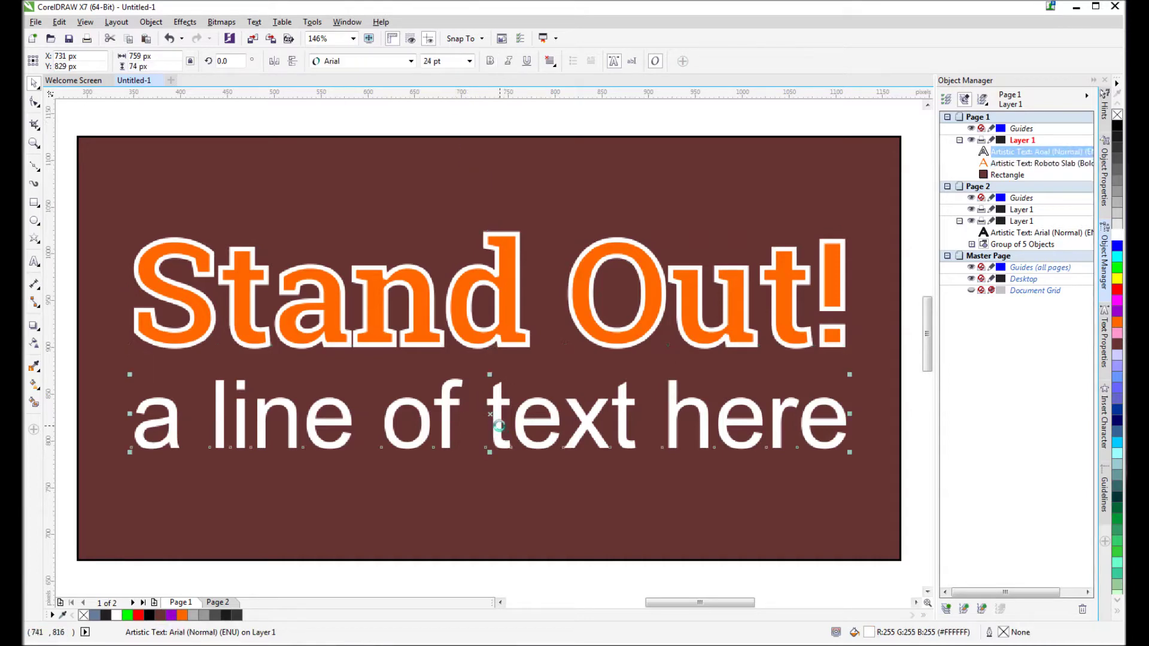
left_click(1117, 137)
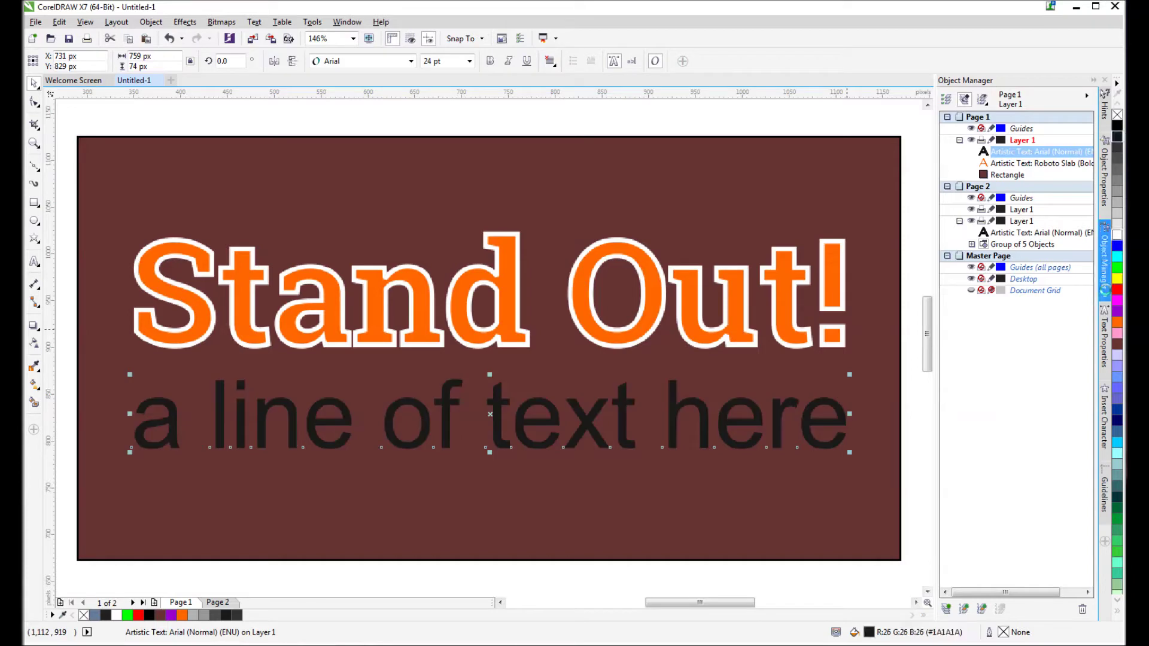
left_click(1116, 289)
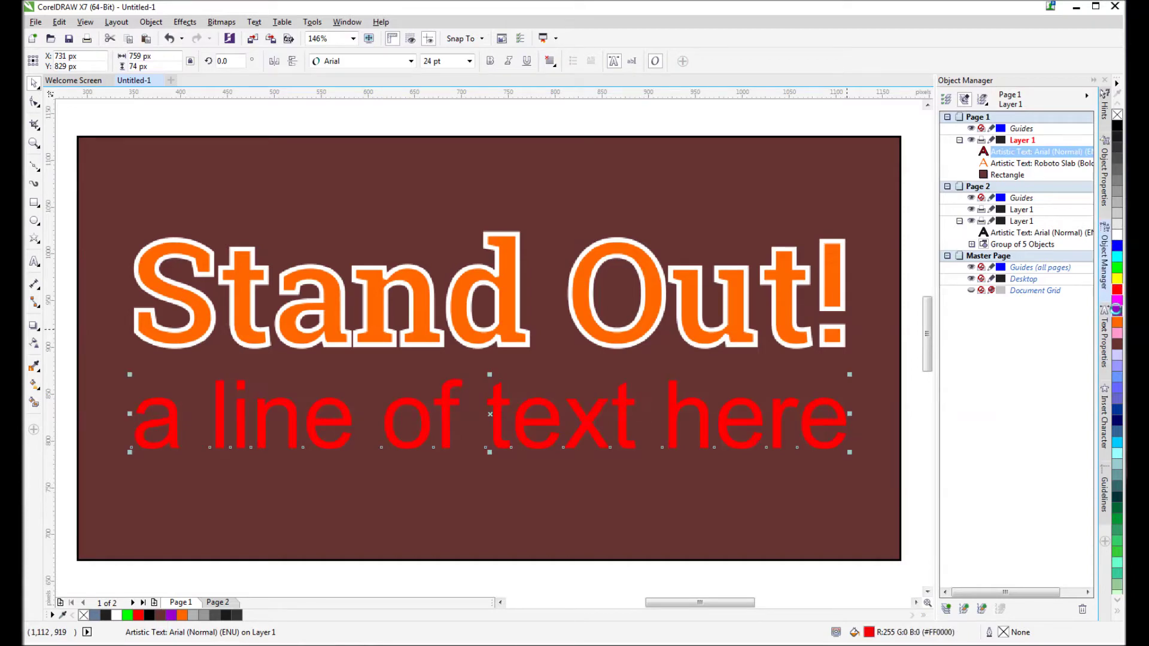
left_click(1116, 300)
left_click(1117, 324)
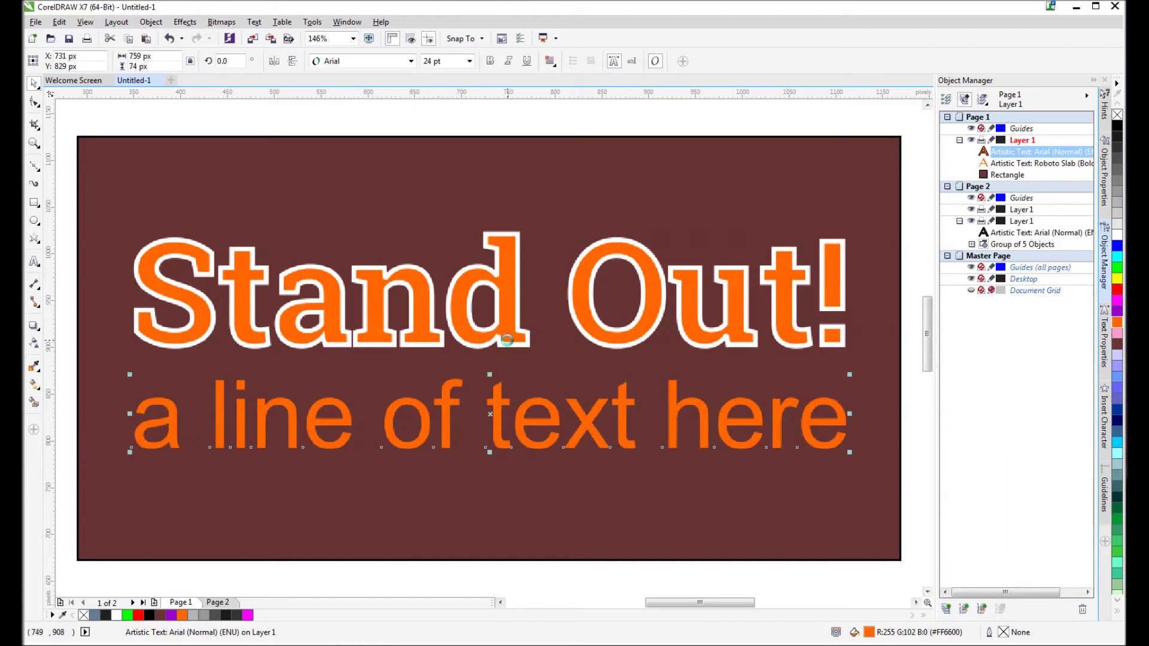
left_click(695, 116)
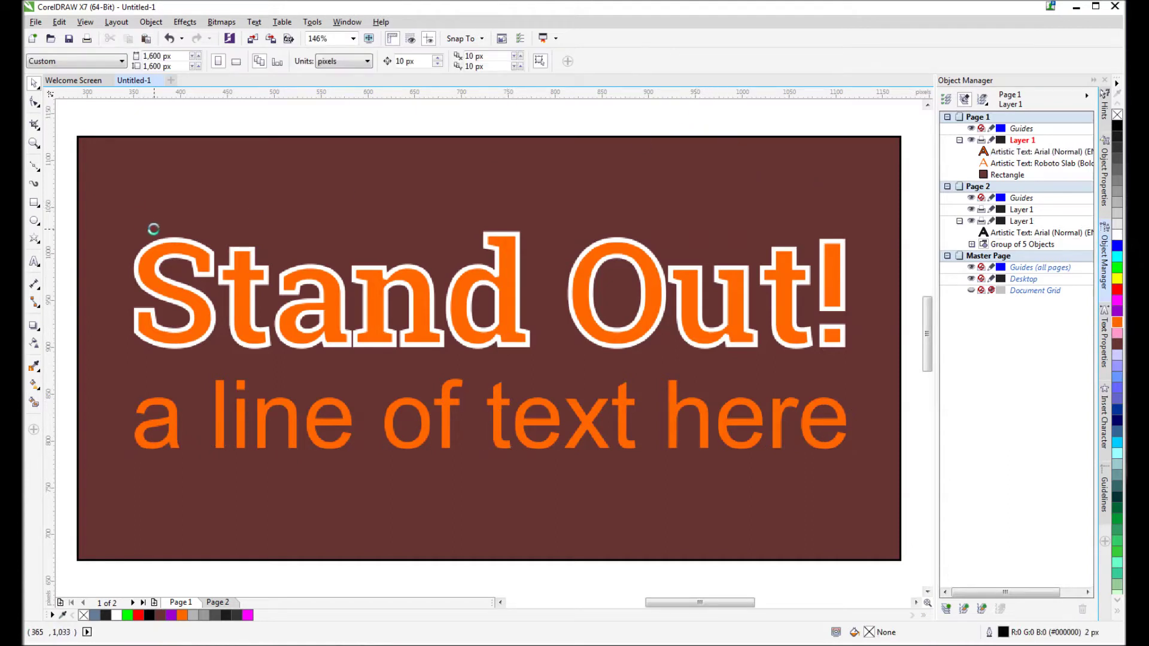
- Scale the Stand Out! headline down to about 286 × 46 px and zoom in to inspect it
left_click(781, 307)
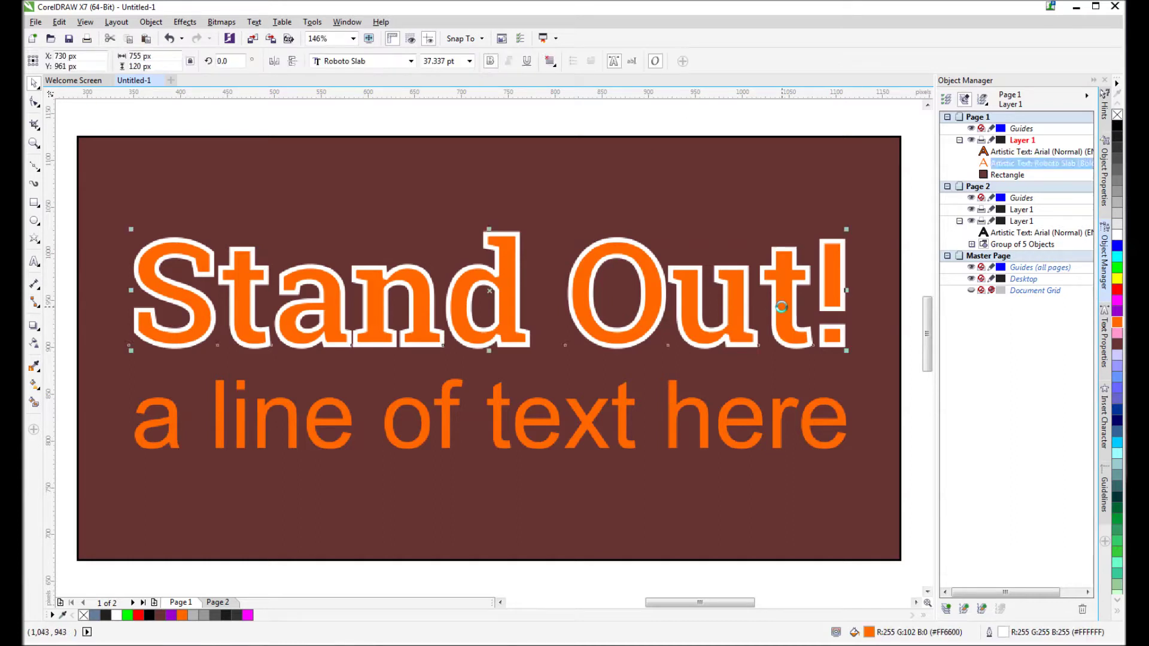
left_click_drag(845, 353, 404, 288)
scroll(301, 263, "up", 3)
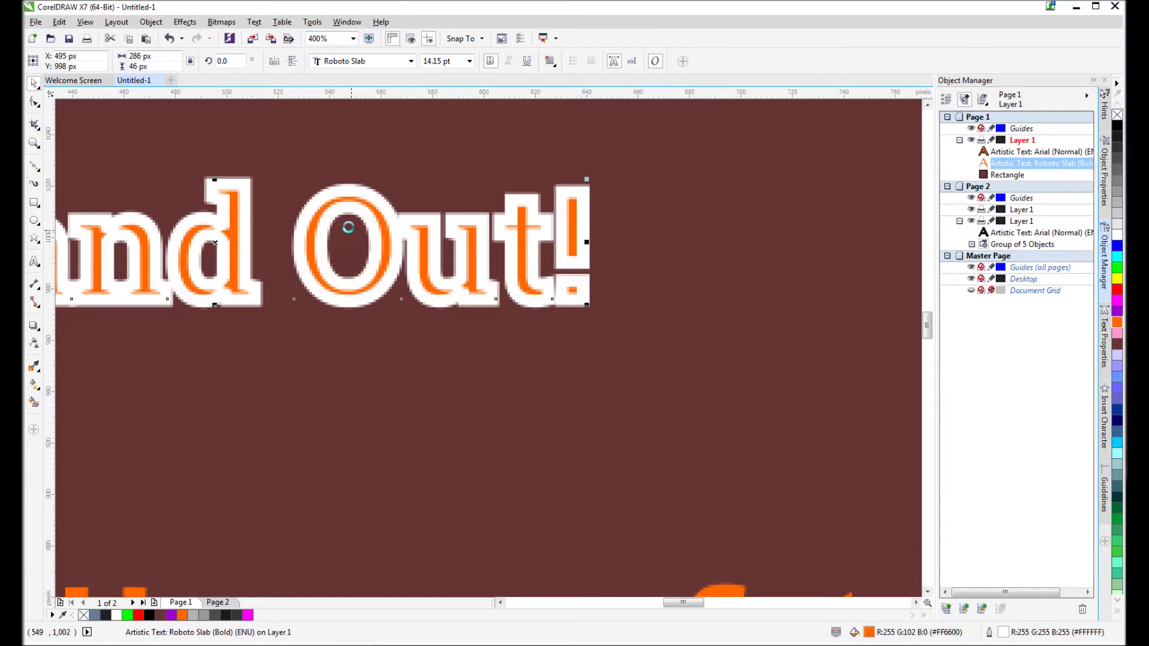
scroll(339, 207, "up", 2)
scroll(338, 207, "down", 2)
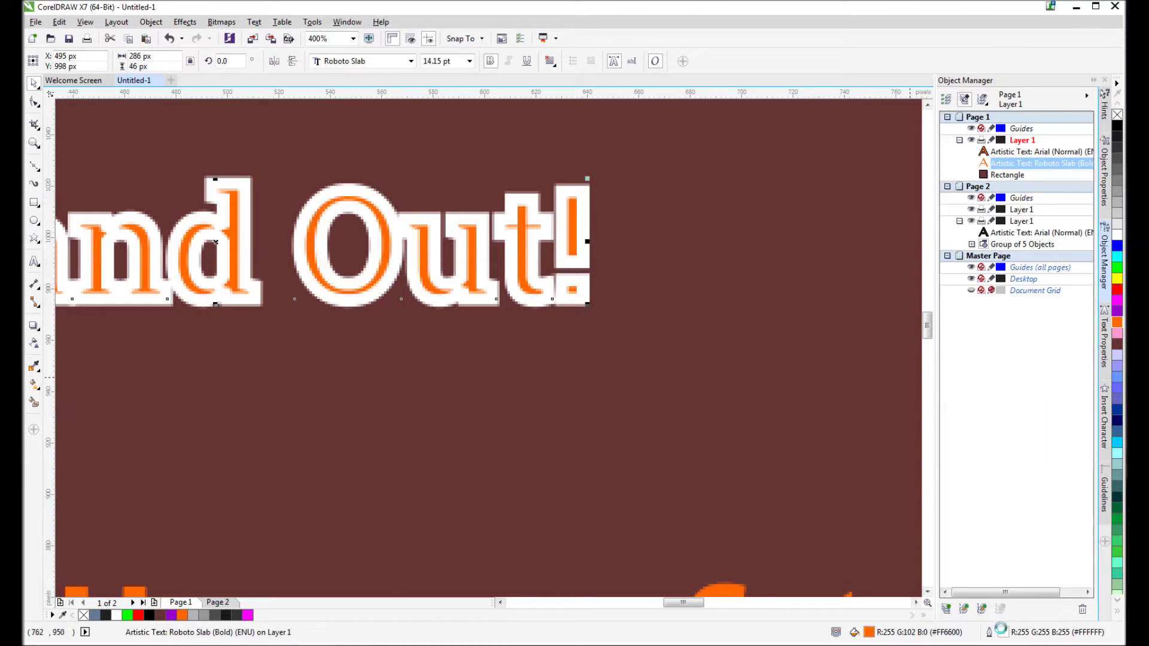
double_click(999, 631)
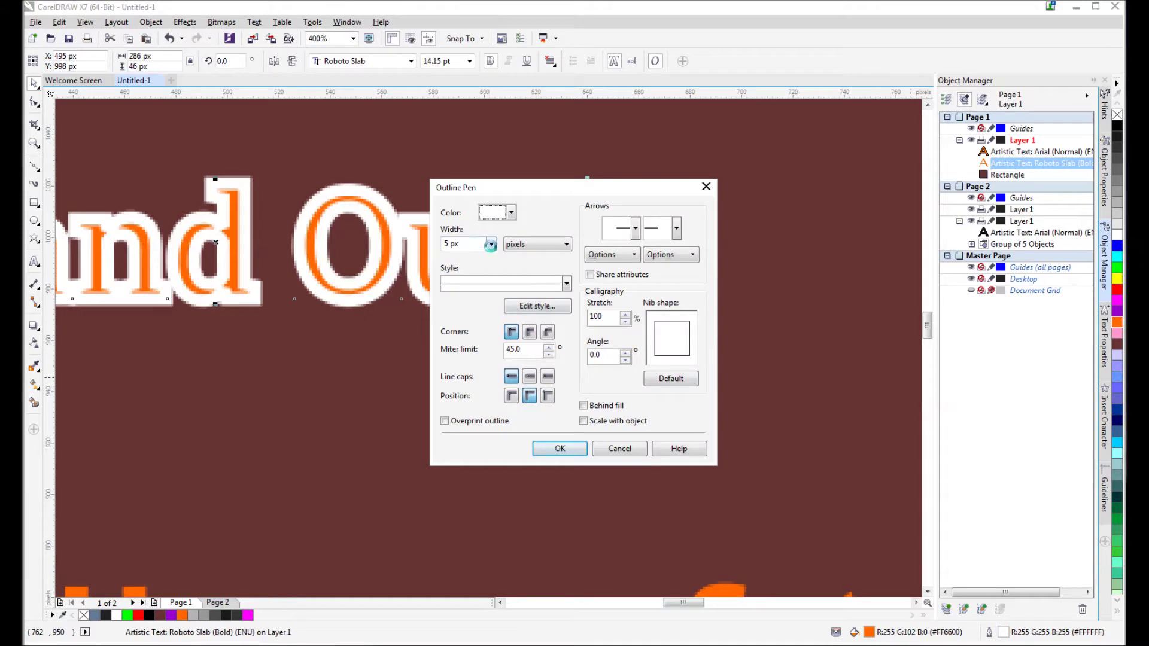
- Reduce the small headline's outline width to 1 px
left_click(491, 244)
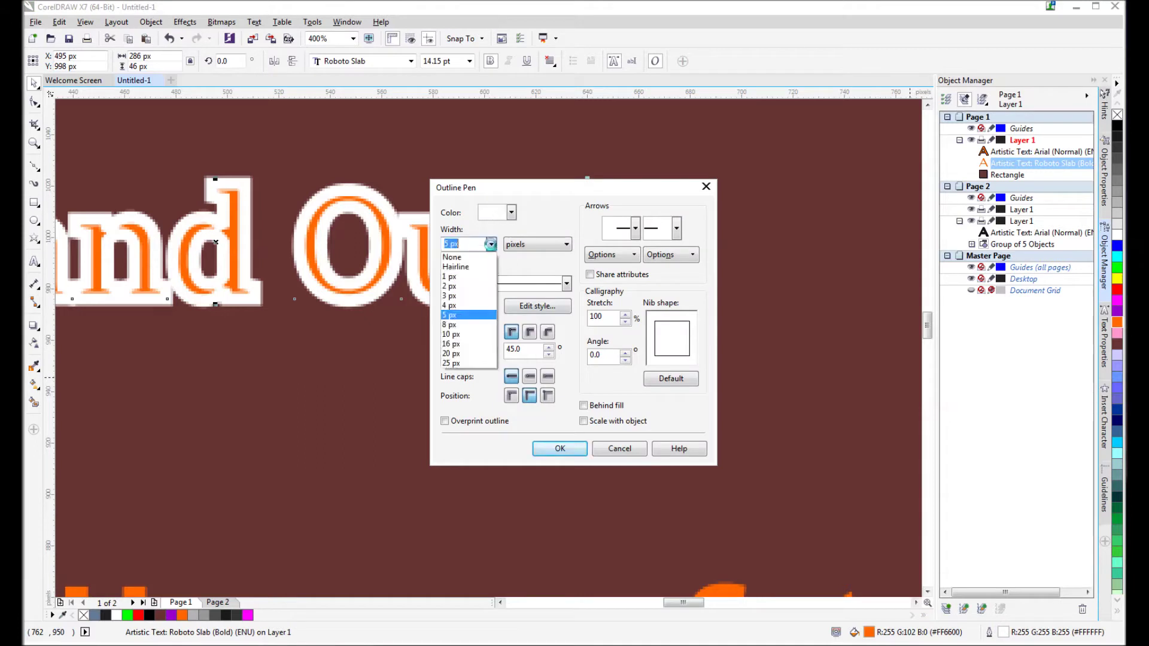
left_click(482, 277)
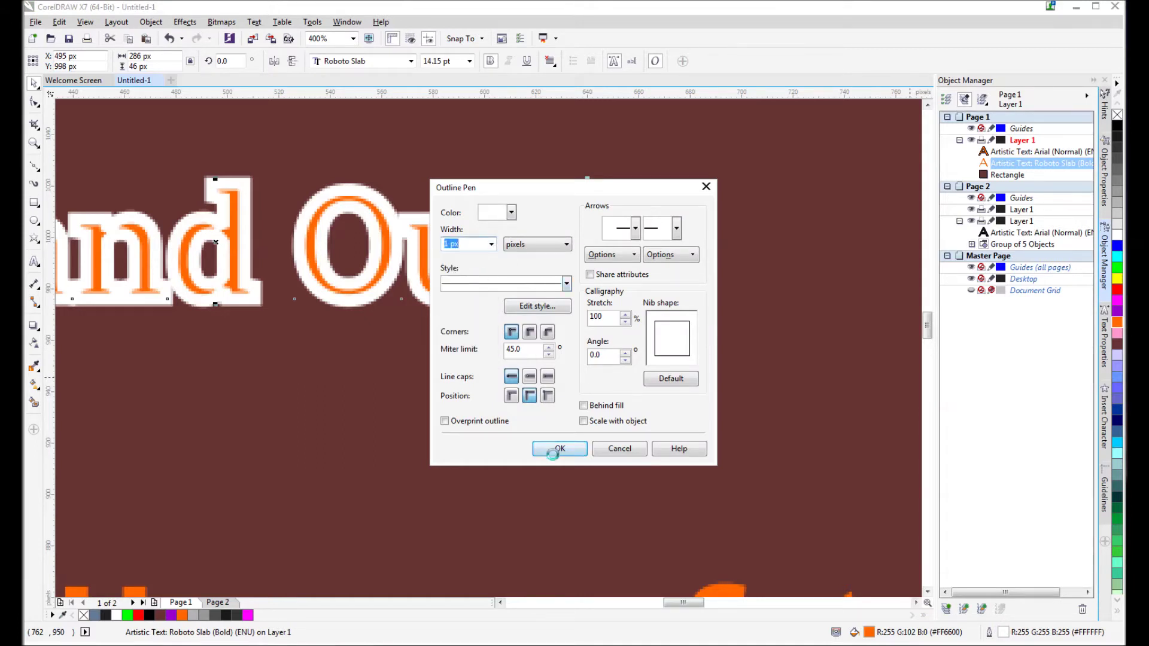
left_click(552, 449)
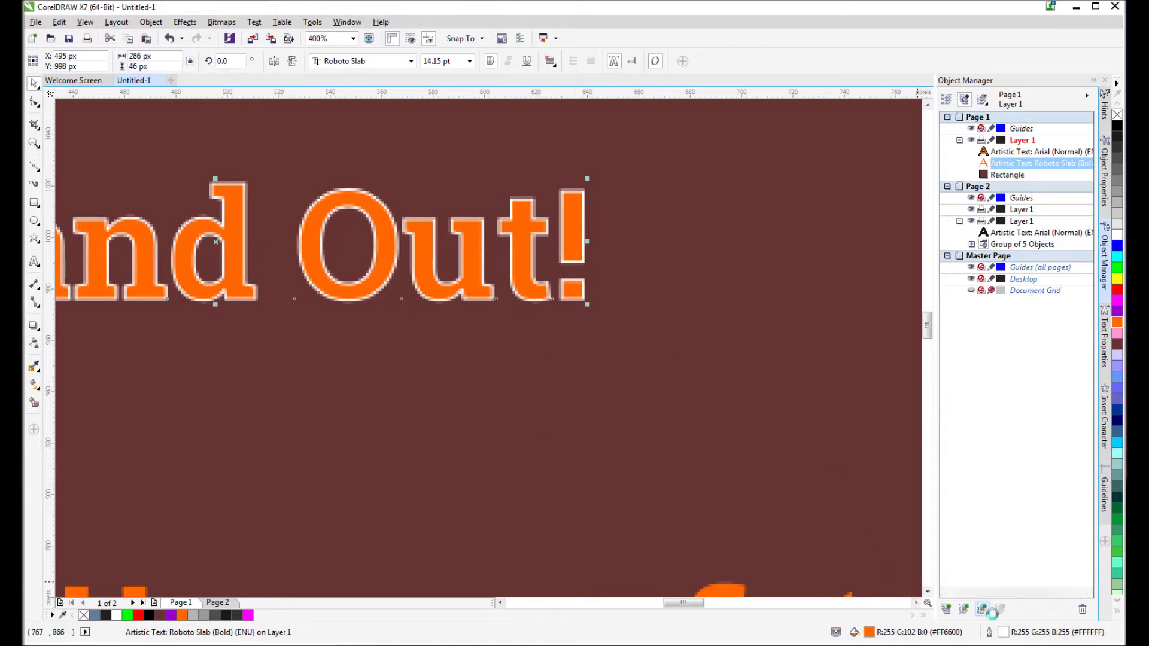
- Change the headline's outline width to 2 px instead
double_click(1005, 632)
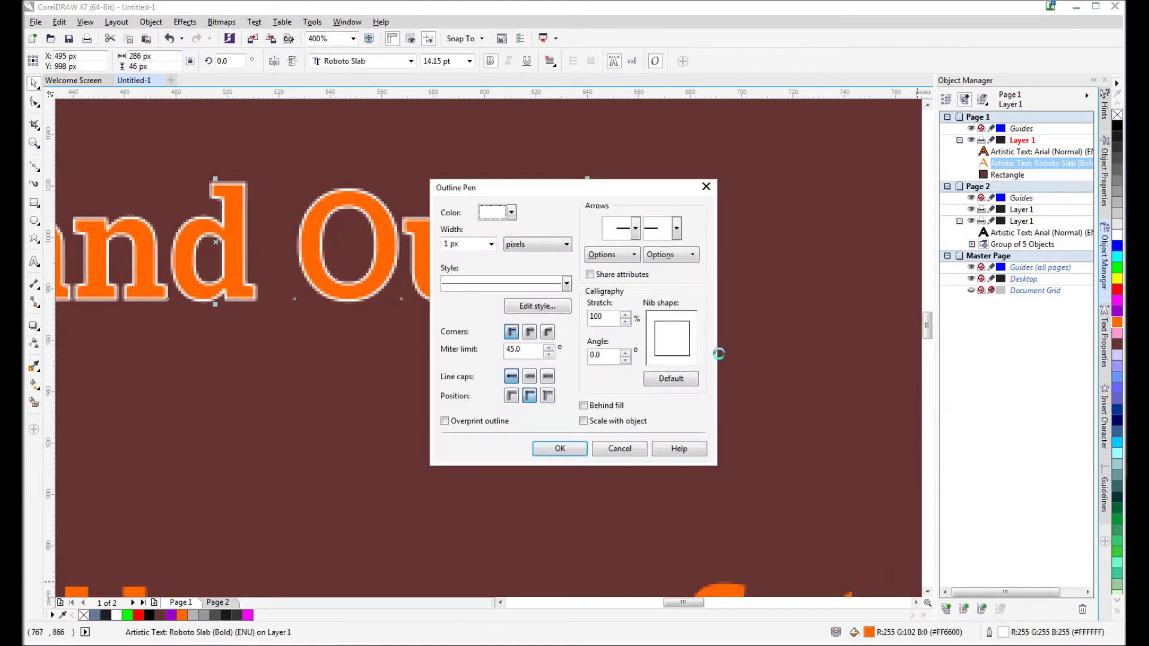
left_click(491, 244)
left_click(467, 280)
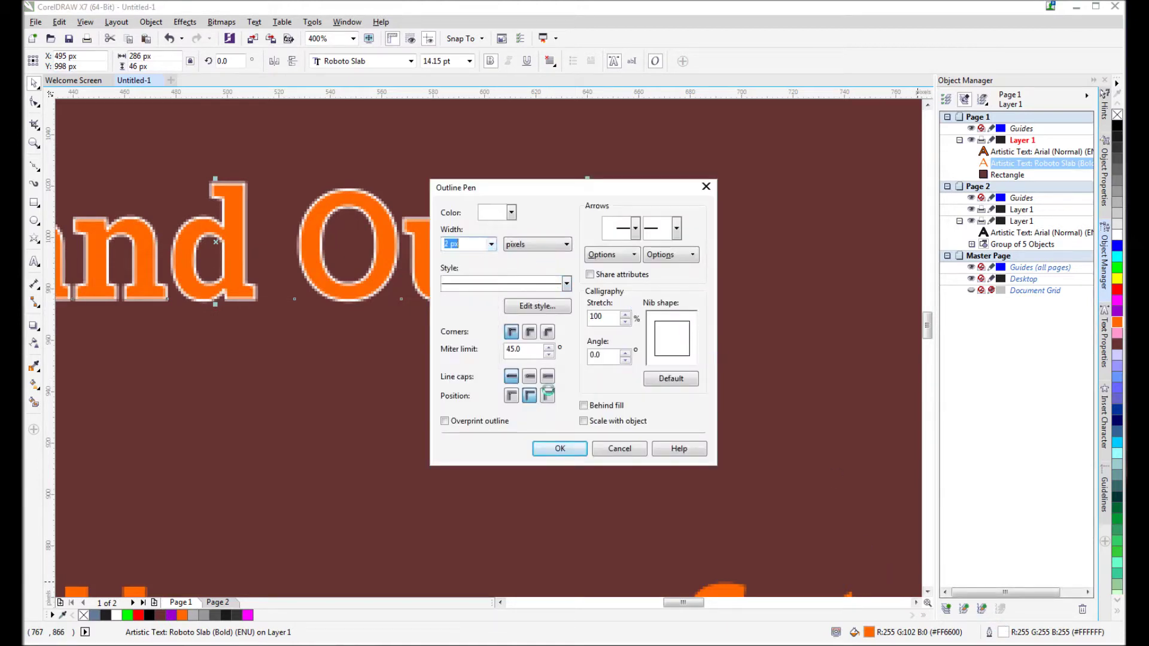
left_click(559, 449)
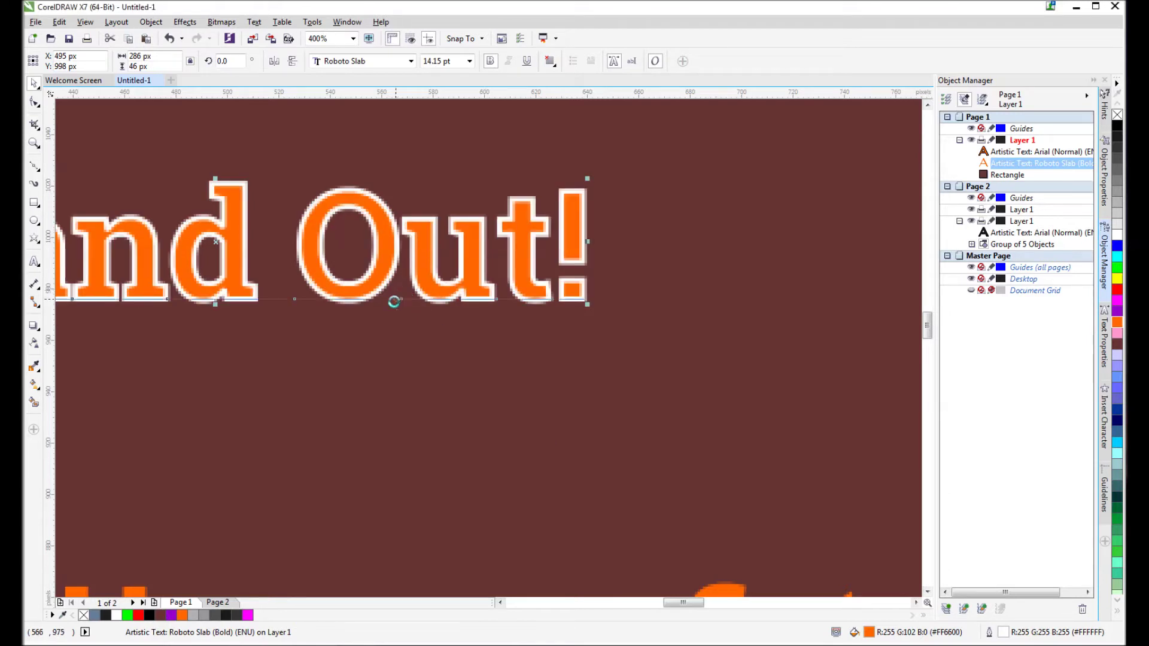
- Undo the changes to restore the large headline with its thick white outline
scroll(329, 303, "down", 2)
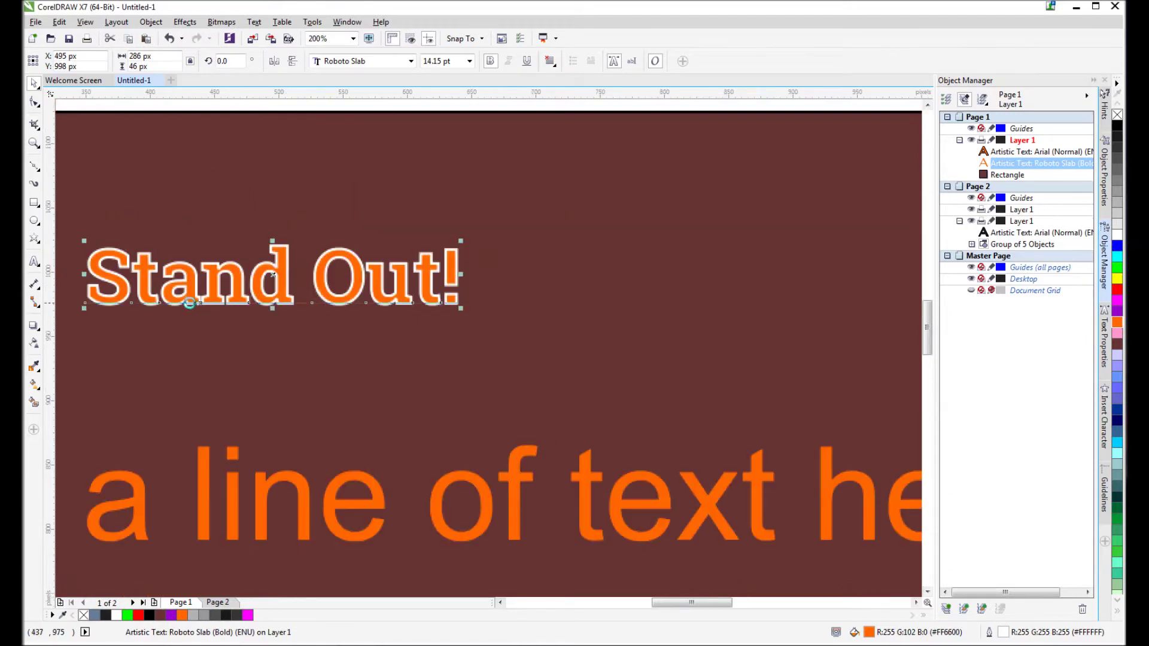
scroll(199, 282, "up", 2)
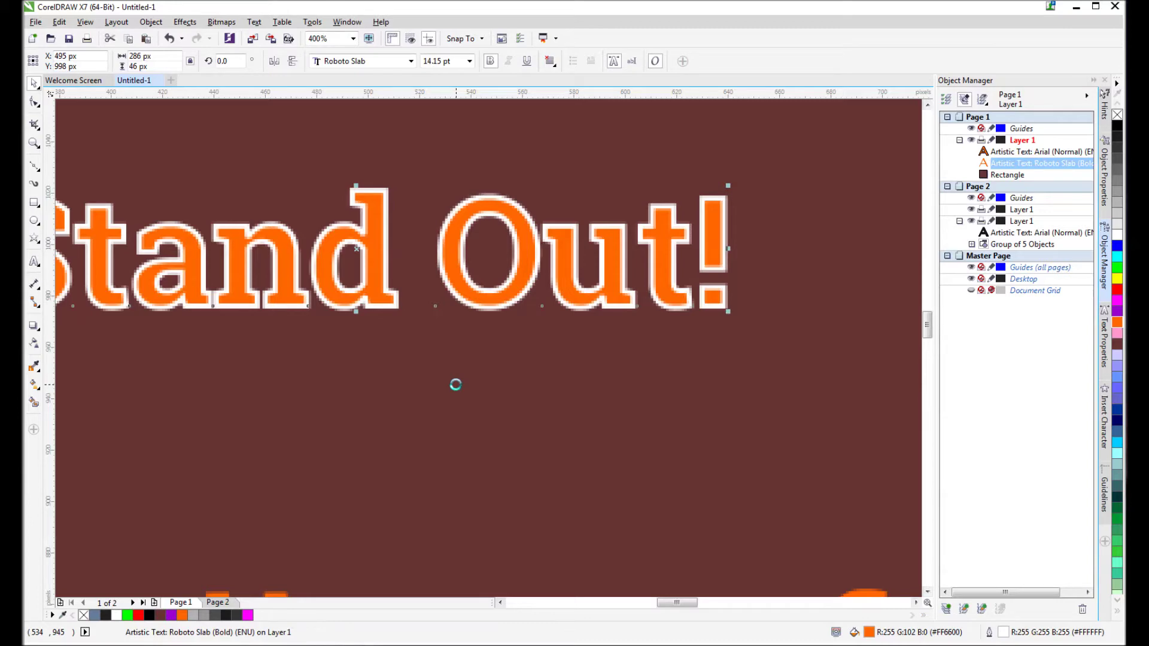
key("ctrl+z")
key("ctrl+z")
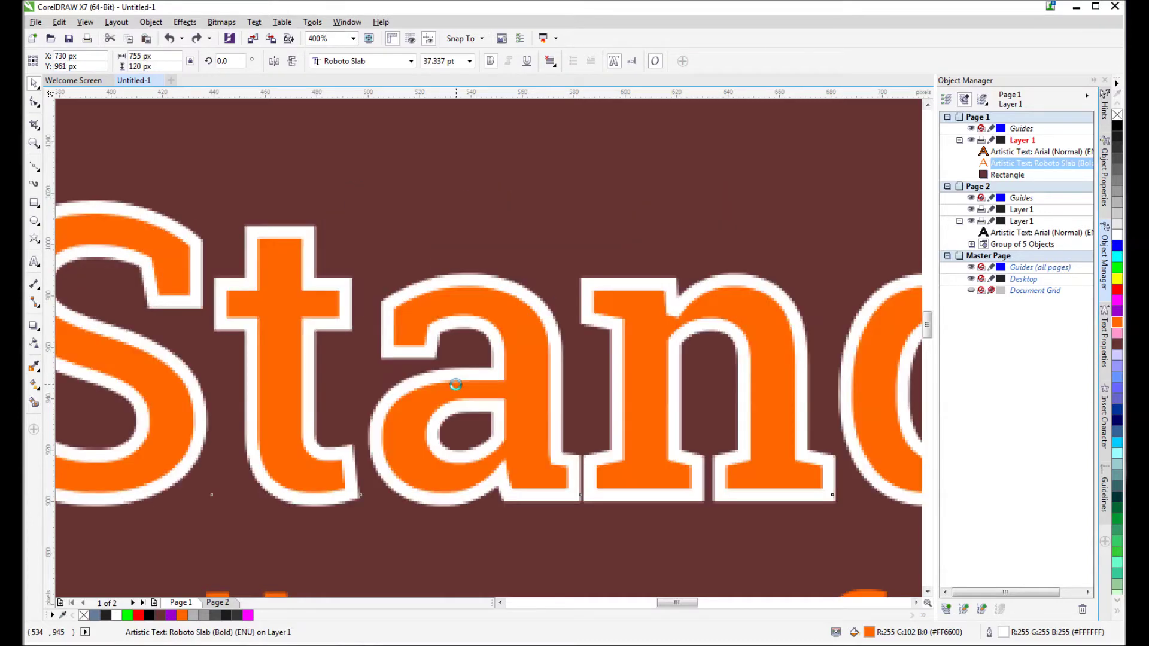
- Turn on Scale with object for the Stand Out! headline's outline
key("F4")
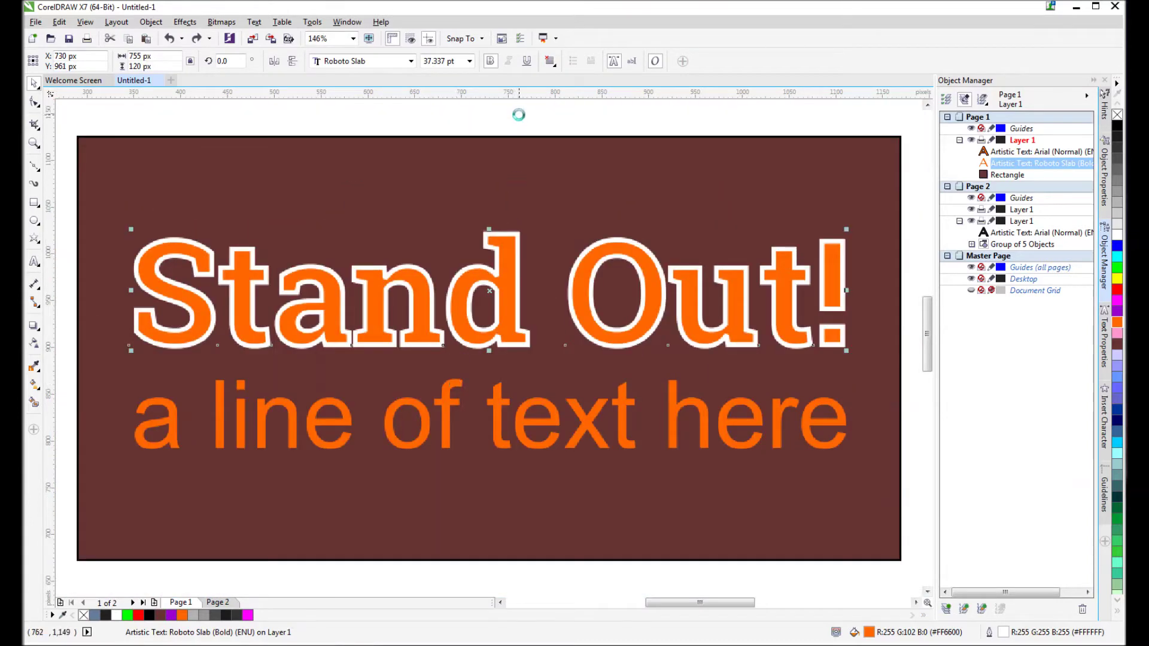
key("Escape")
left_click(607, 247)
double_click(996, 632)
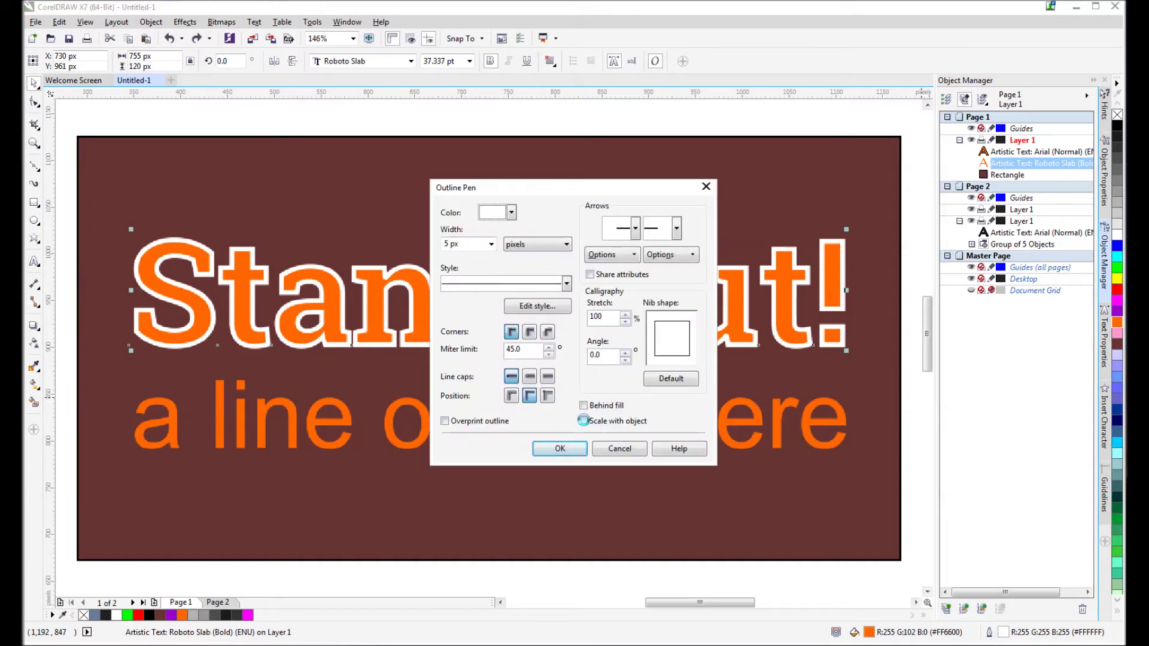
left_click(583, 420)
left_click(562, 446)
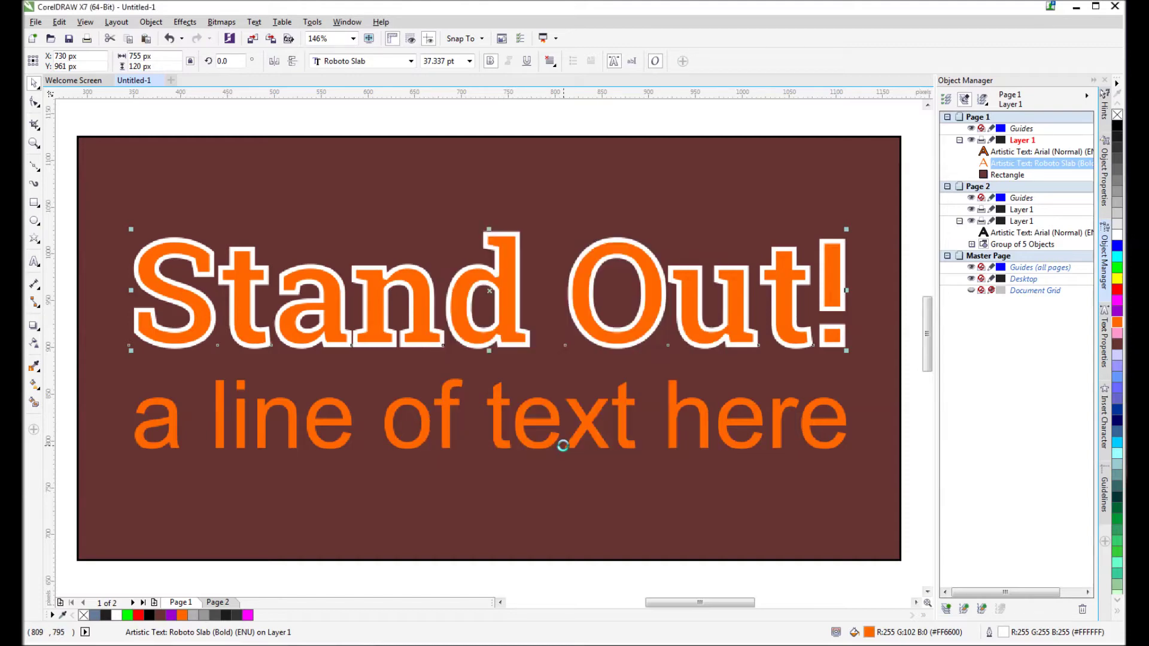
- Shrink the headline to under half size, zoom in to check the outline, and move it down-right
left_click_drag(843, 353, 385, 282)
scroll(310, 264, "up", 3)
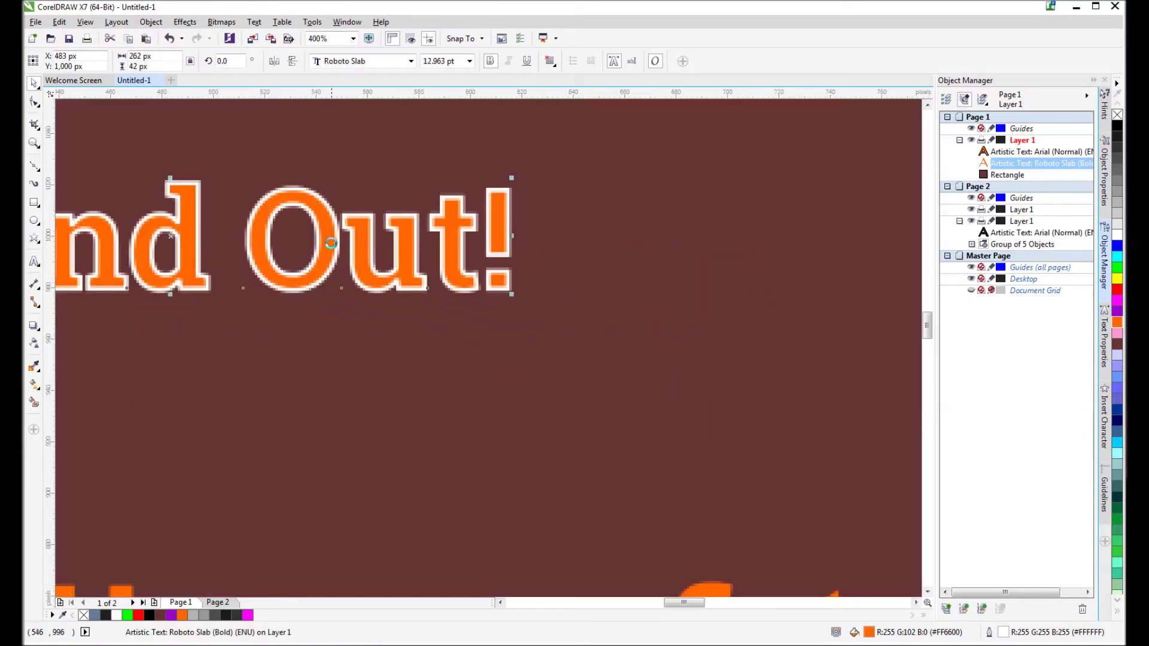
scroll(332, 233, "up", 2)
scroll(352, 203, "down", 2)
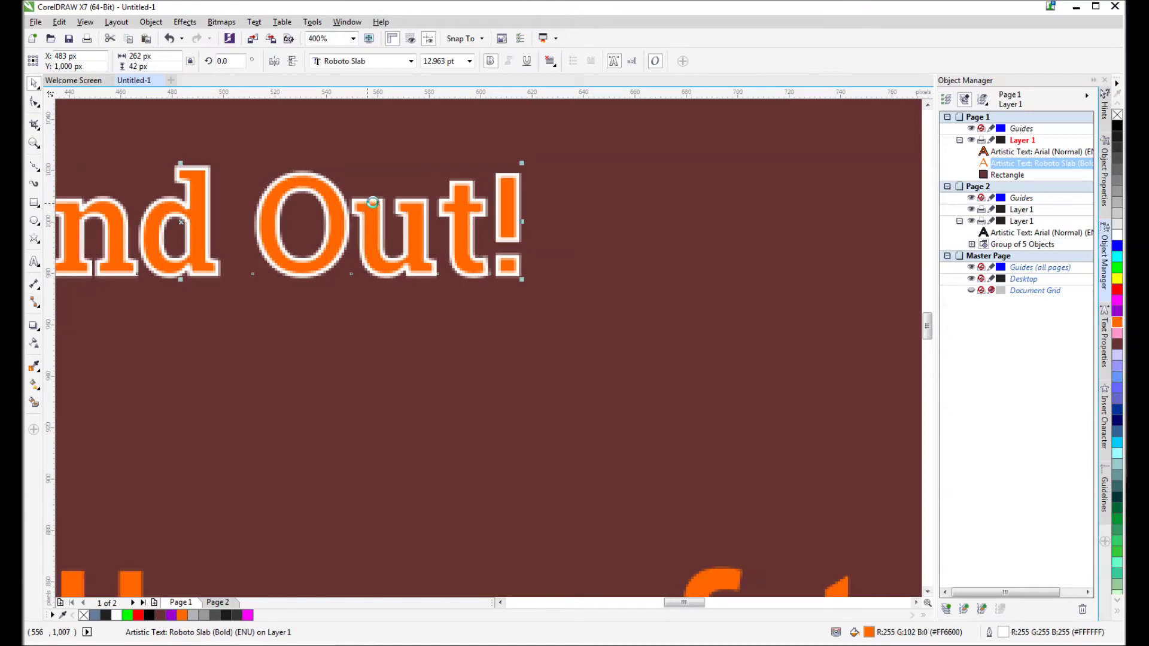
left_click_drag(467, 210, 555, 289)
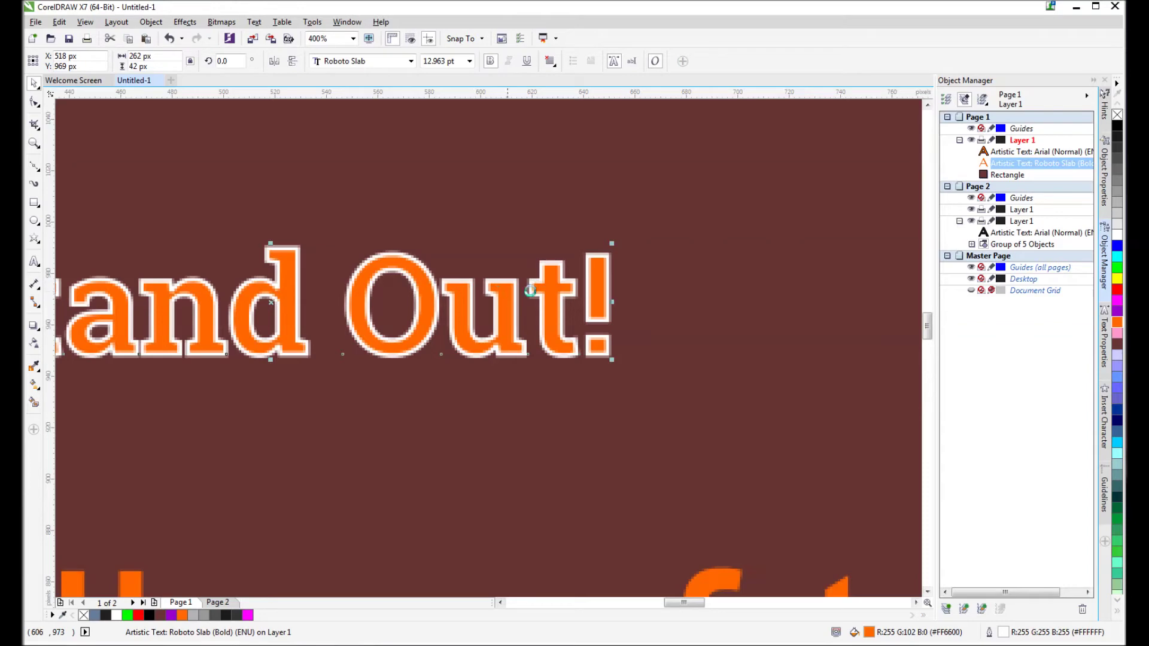
- Scale the headline back up to about 752 × 120 px across the brown background
left_click_drag(612, 243, 561, 256)
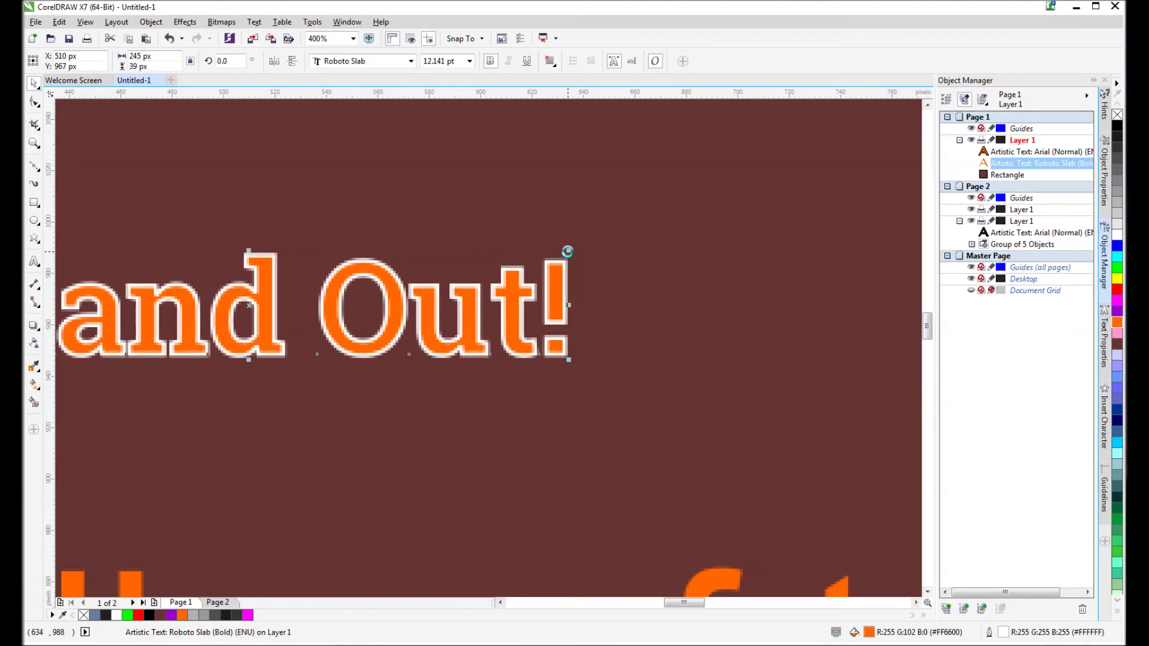
key("shift+F4")
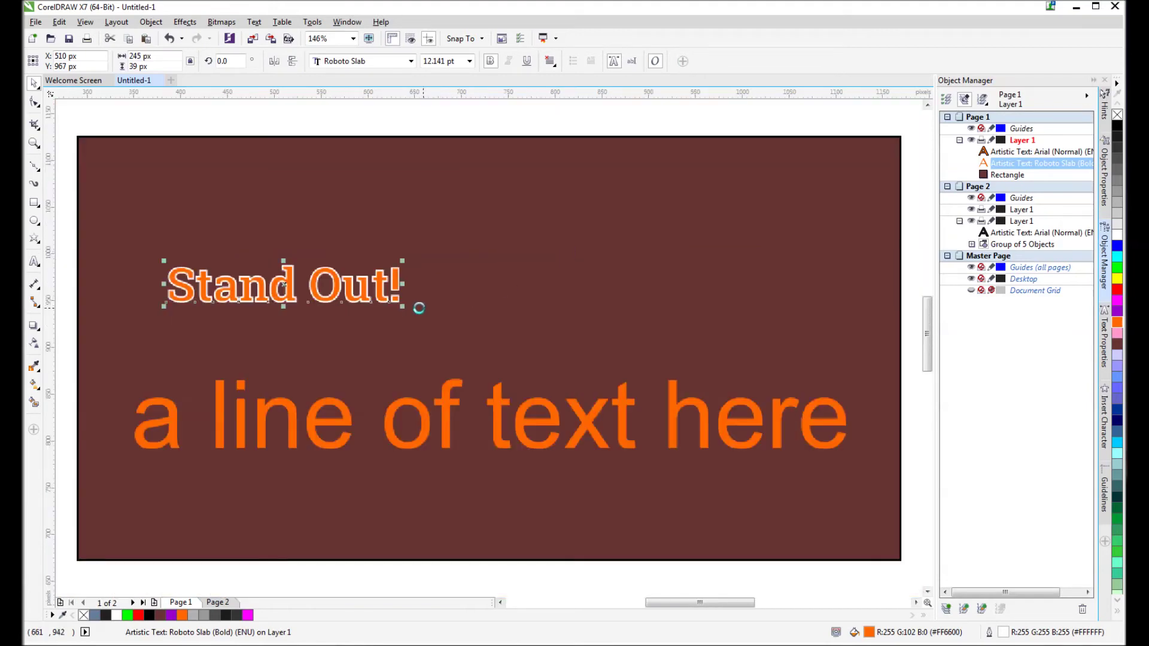
left_click_drag(399, 305, 764, 411)
left_click_drag(481, 307, 449, 251)
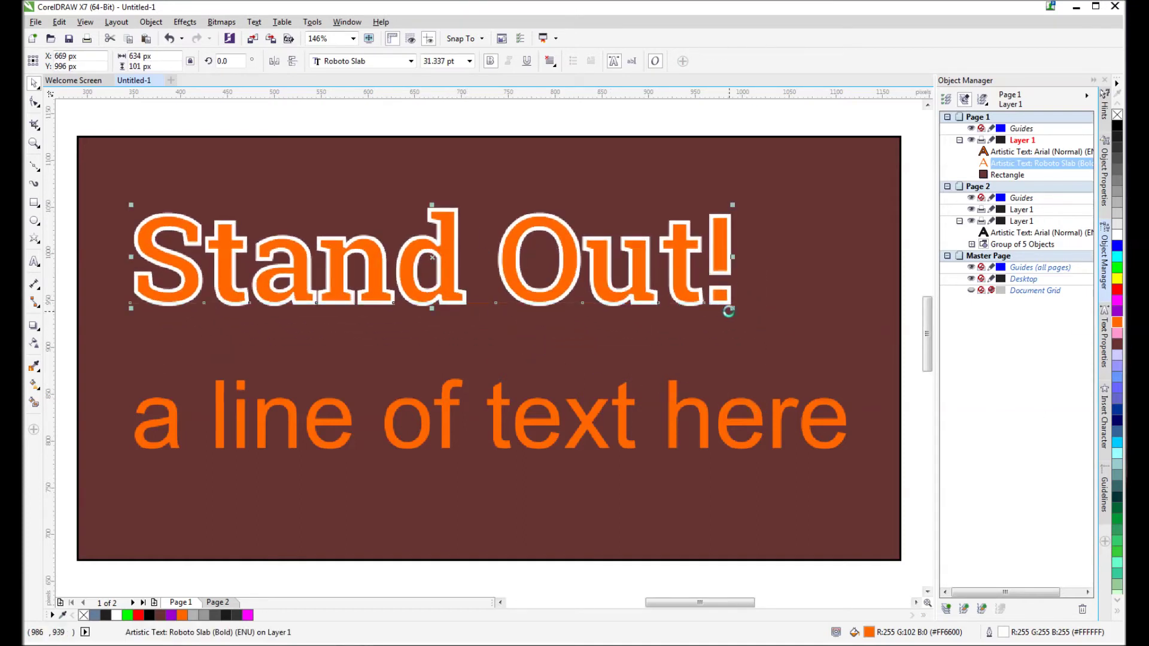
left_click_drag(730, 309, 843, 356)
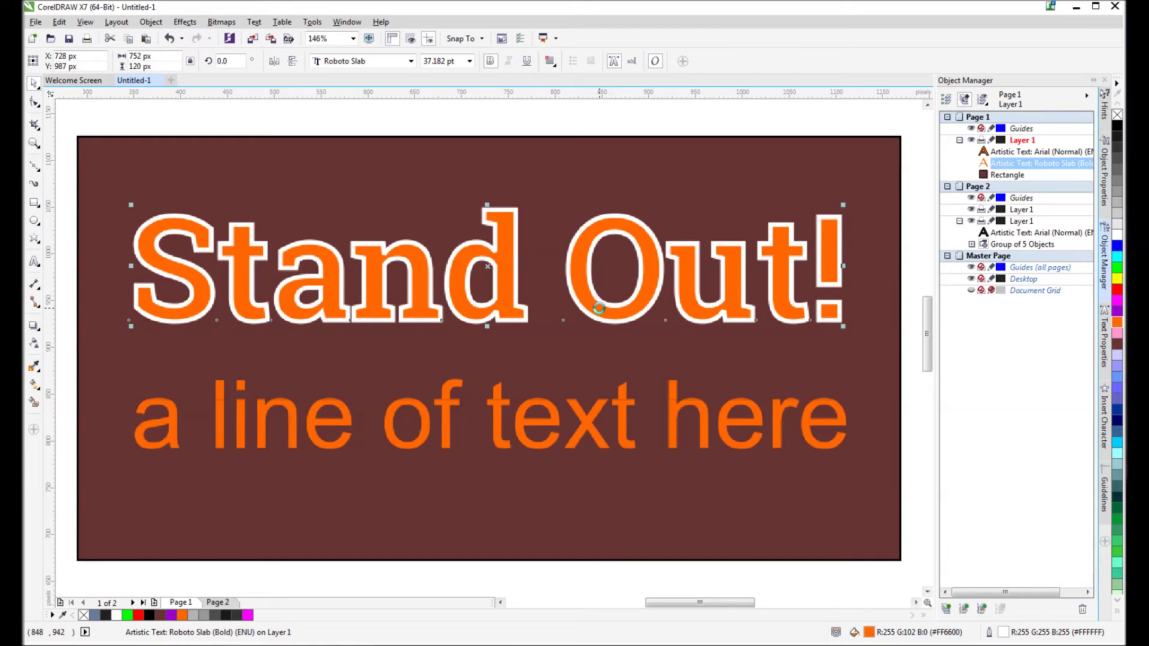
key("ctrl+z")
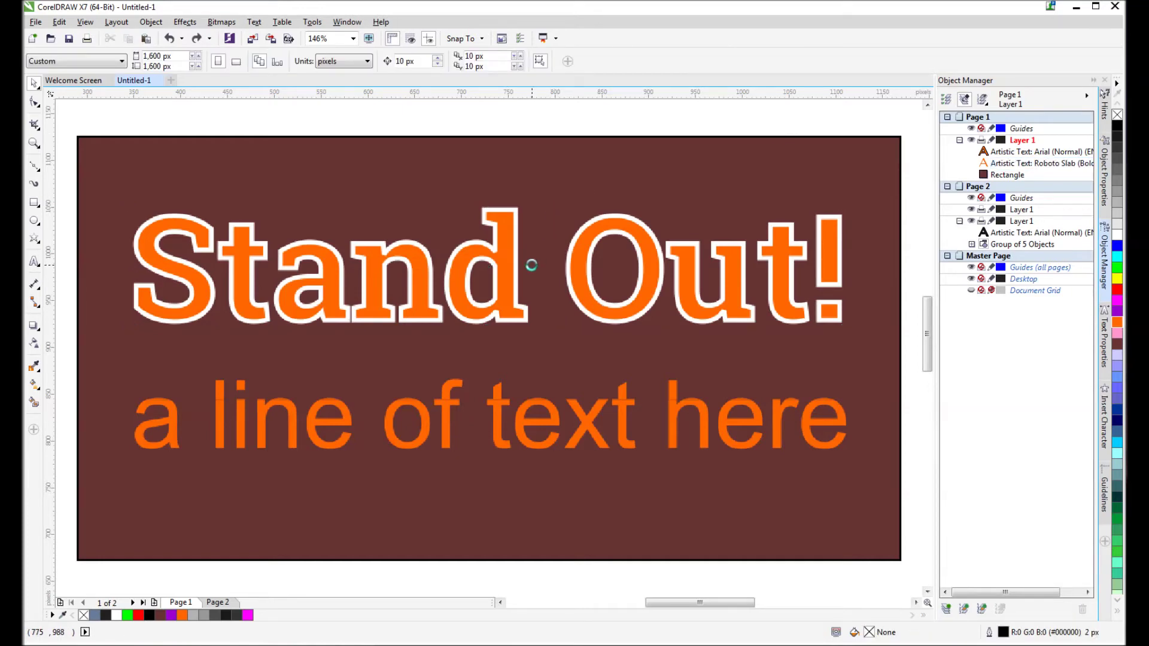
- Set the Stand Out! headline's outline width to 16 px
left_click(583, 254)
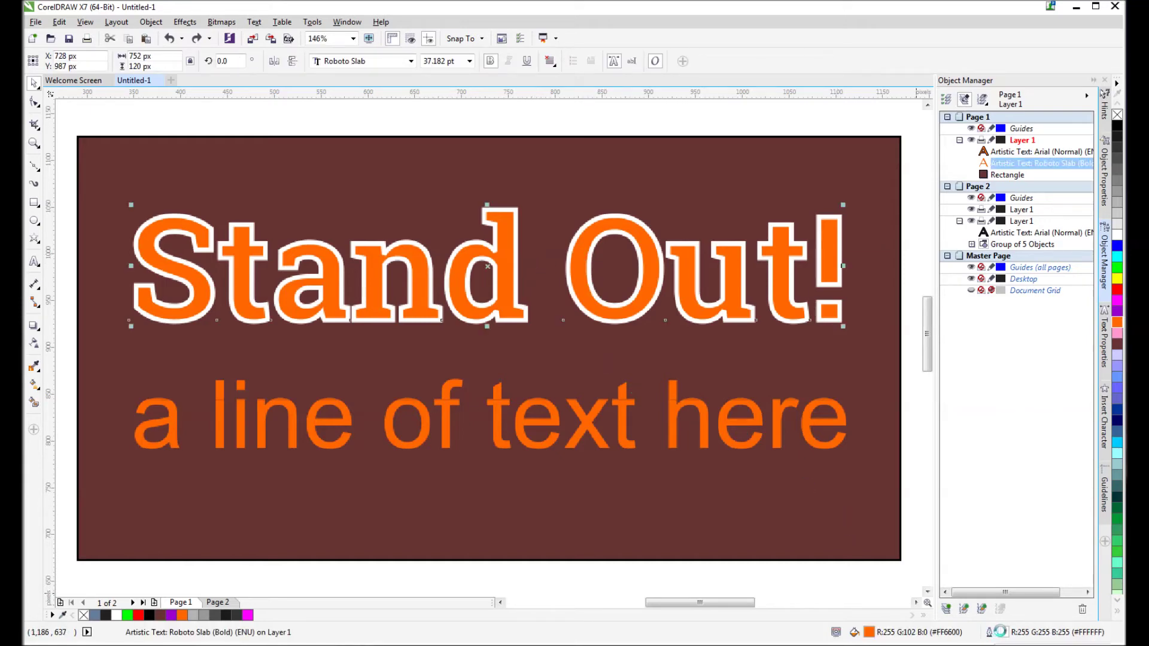
double_click(993, 633)
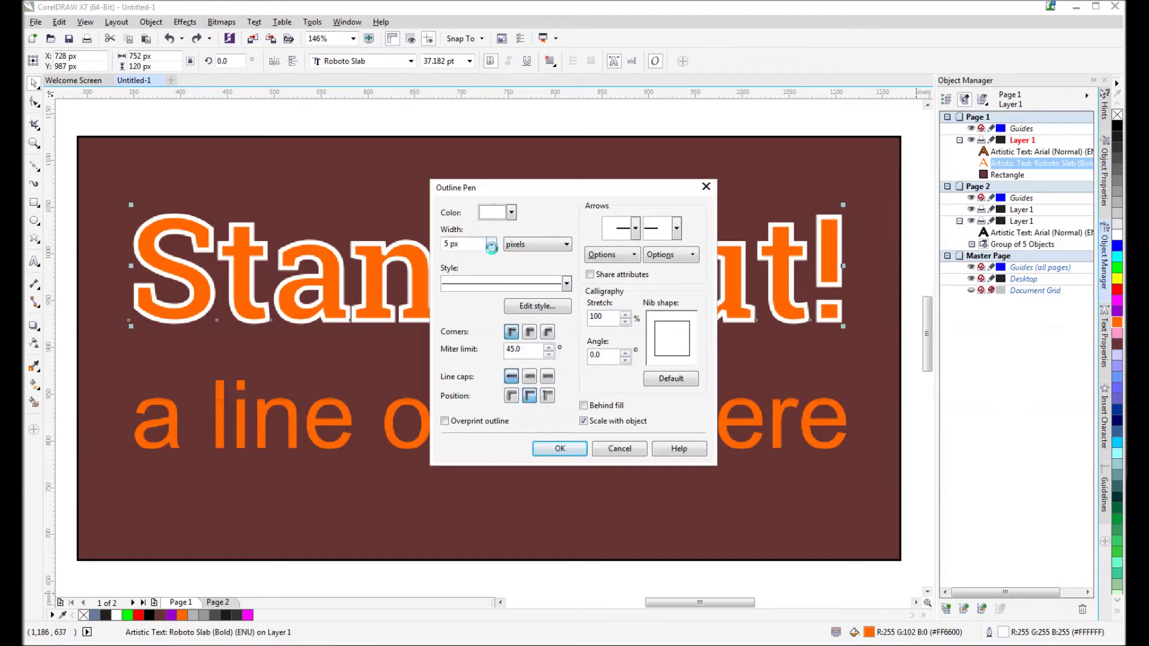
left_click(491, 245)
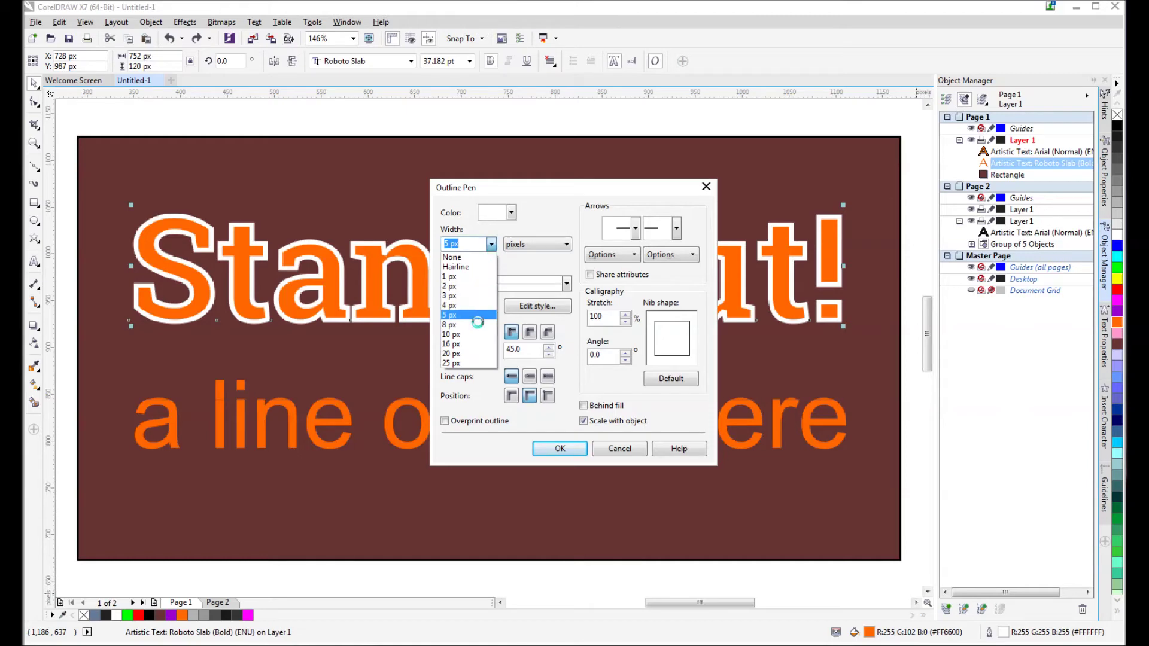
left_click(464, 335)
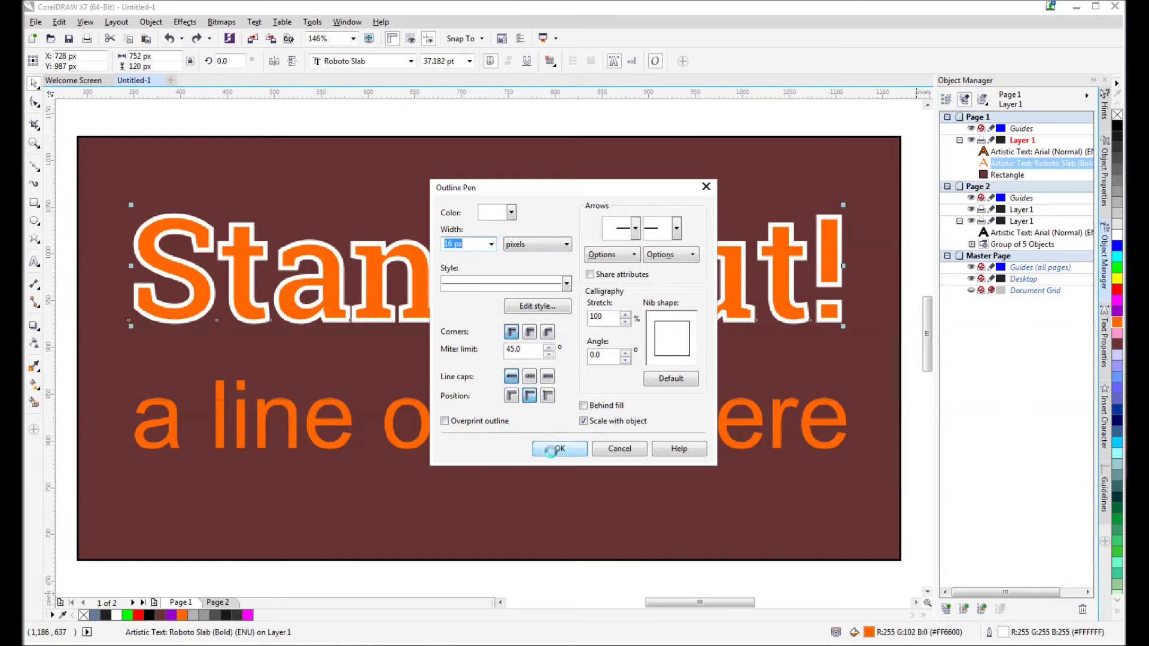
left_click(551, 450)
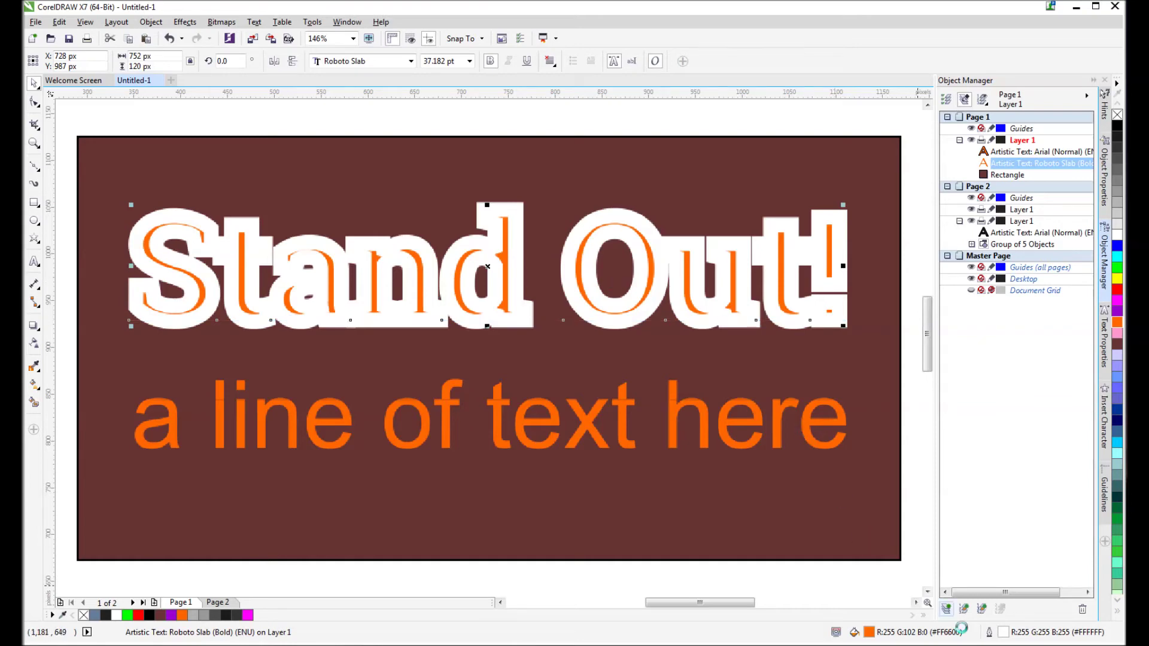
- Place the headline's white outline behind its orange fill
double_click(1001, 632)
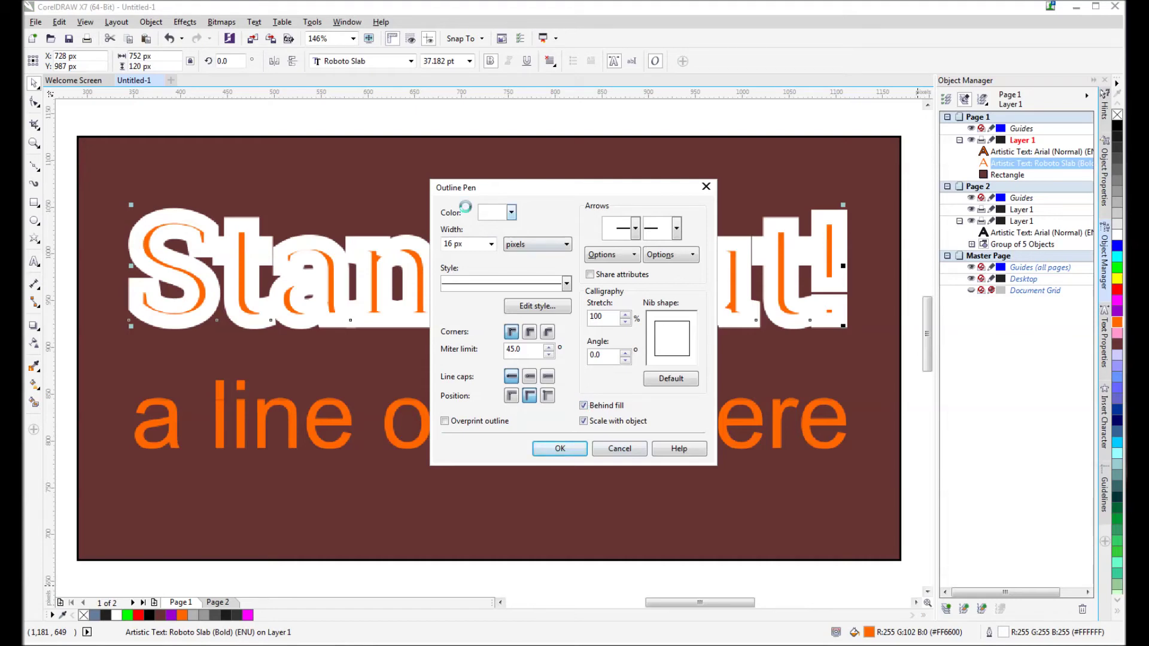
left_click(581, 405)
left_click(554, 448)
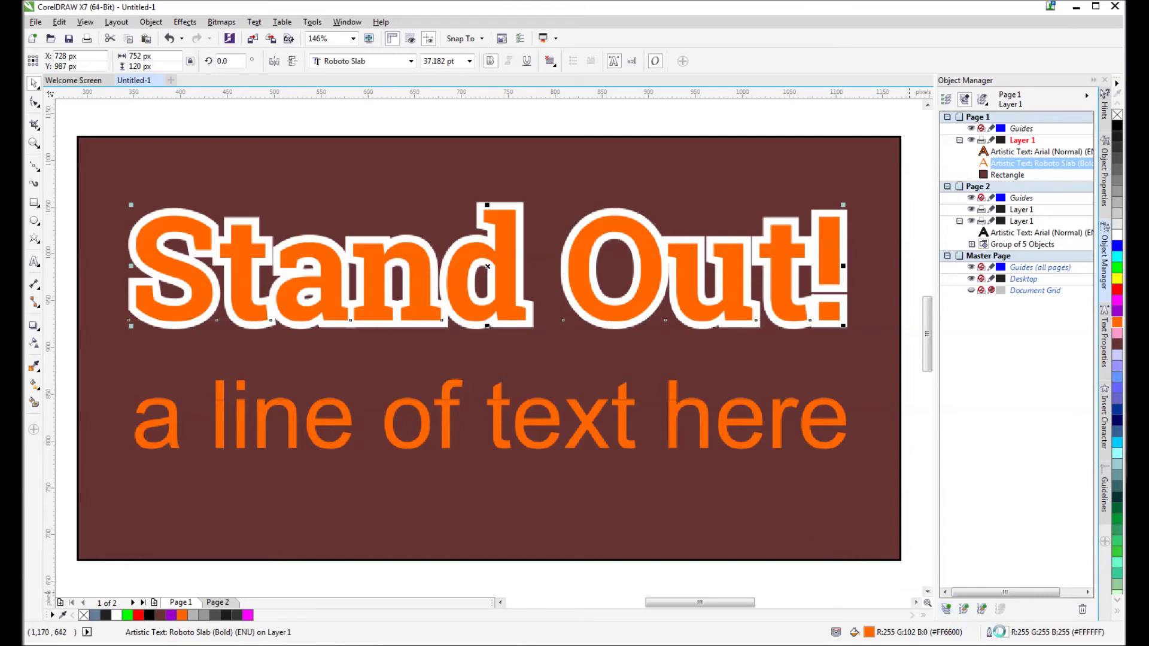
- Widen the behind-fill outline to 25 px
double_click(991, 631)
left_click(491, 244)
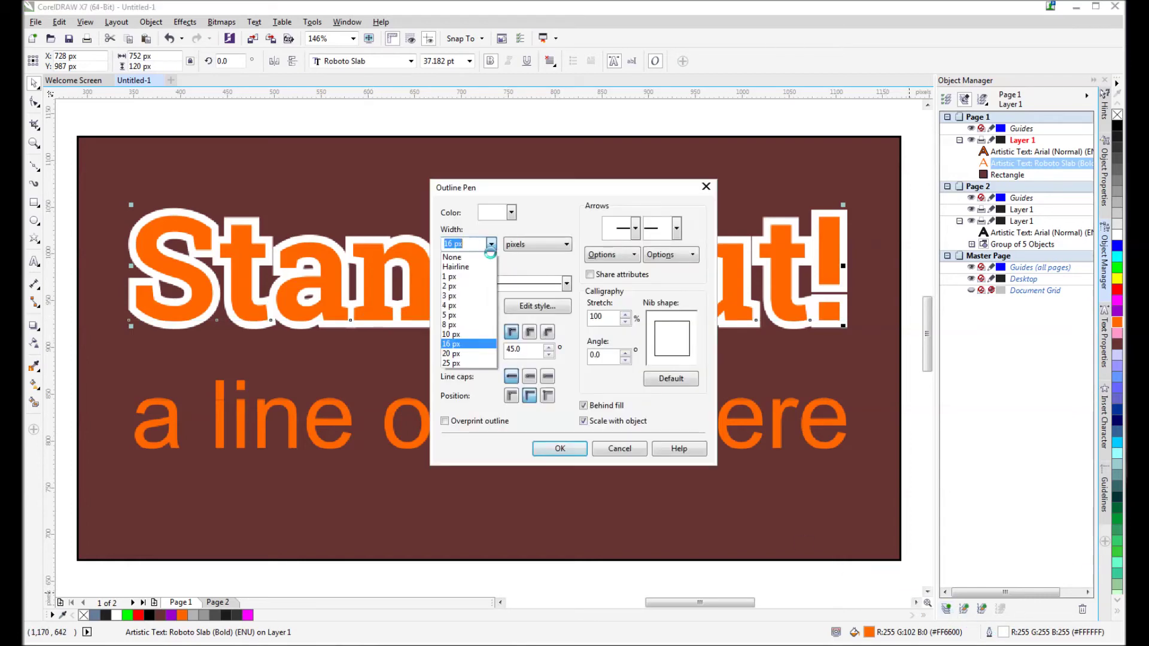
left_click(477, 359)
left_click(558, 449)
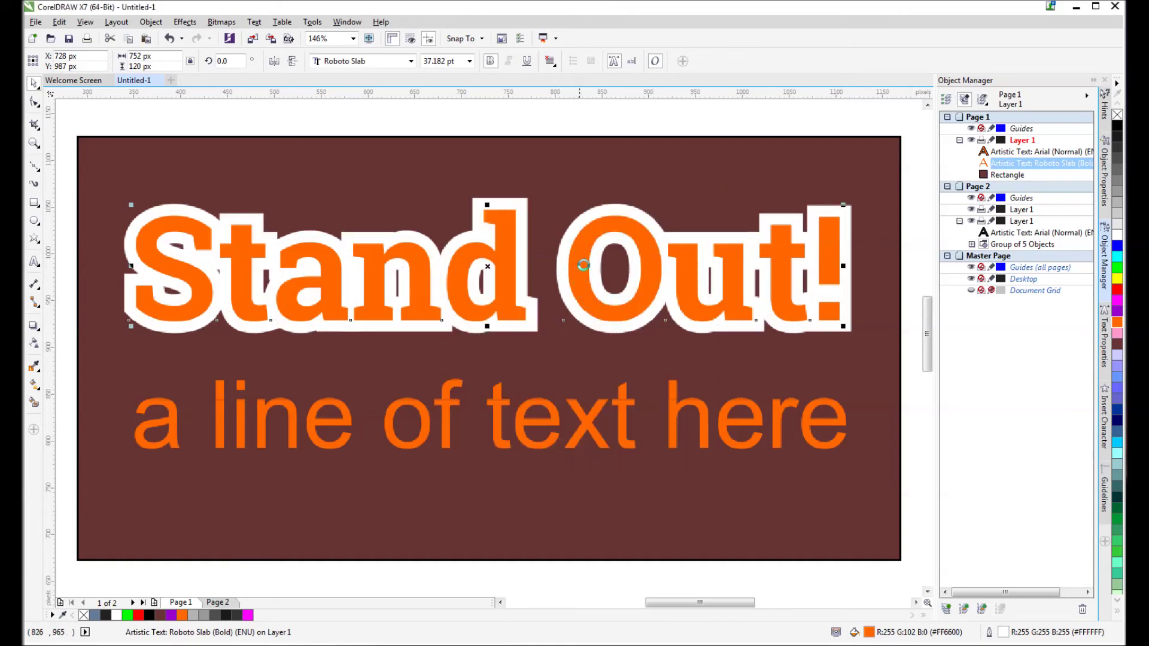
left_click(682, 269)
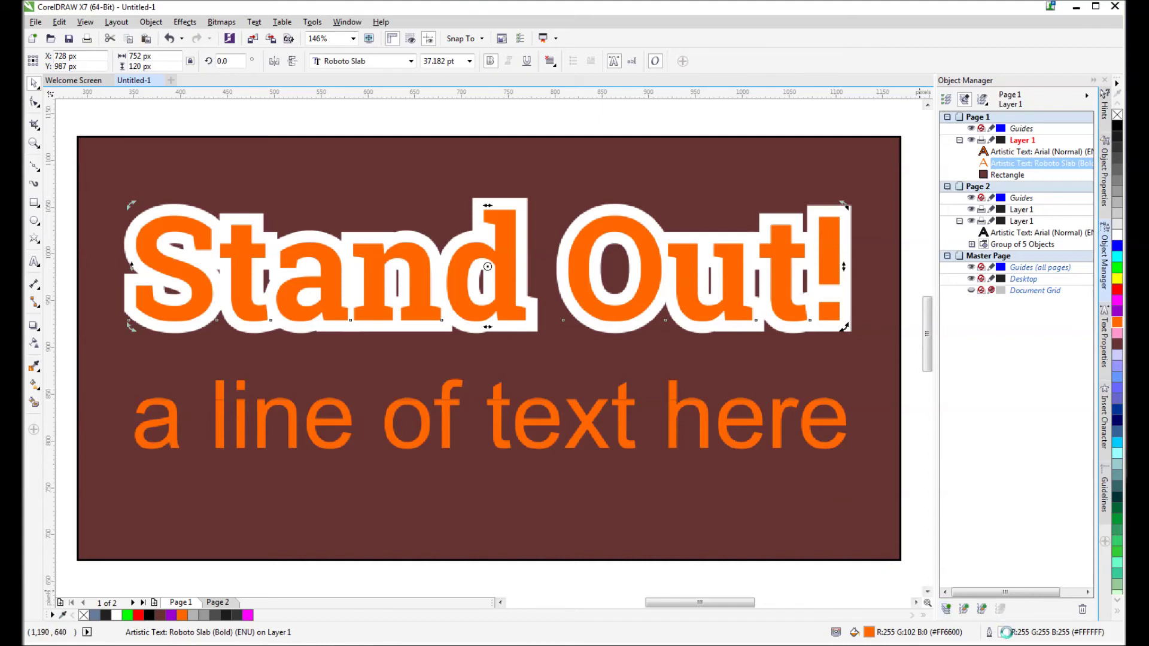
double_click(1004, 629)
left_click(583, 405)
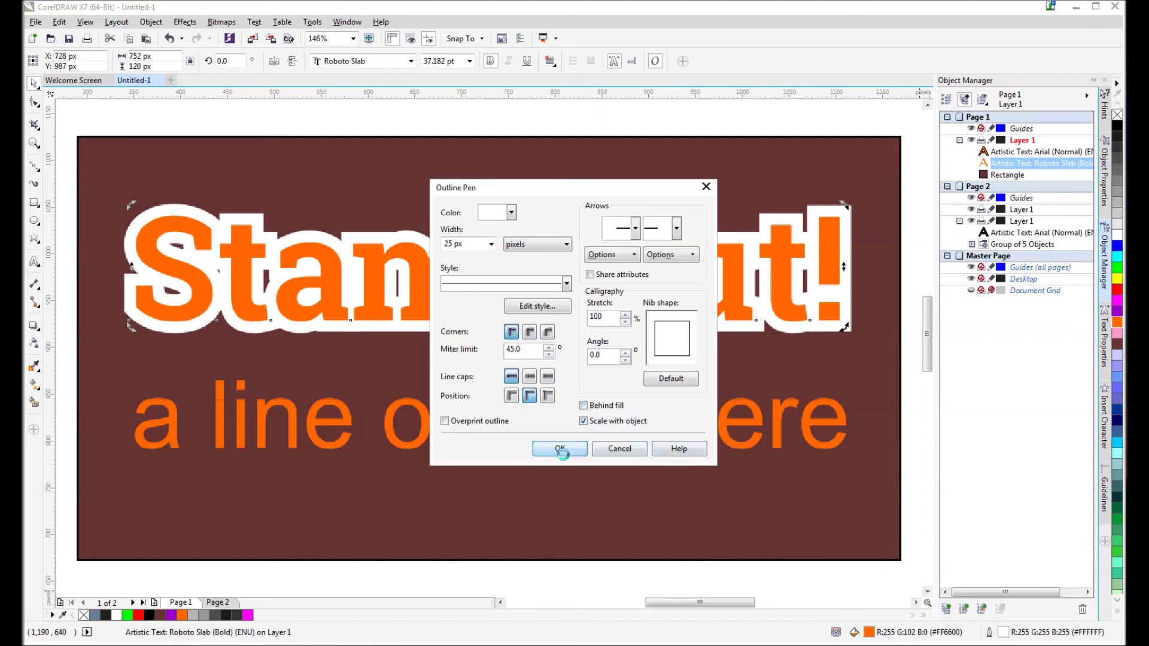
left_click(560, 449)
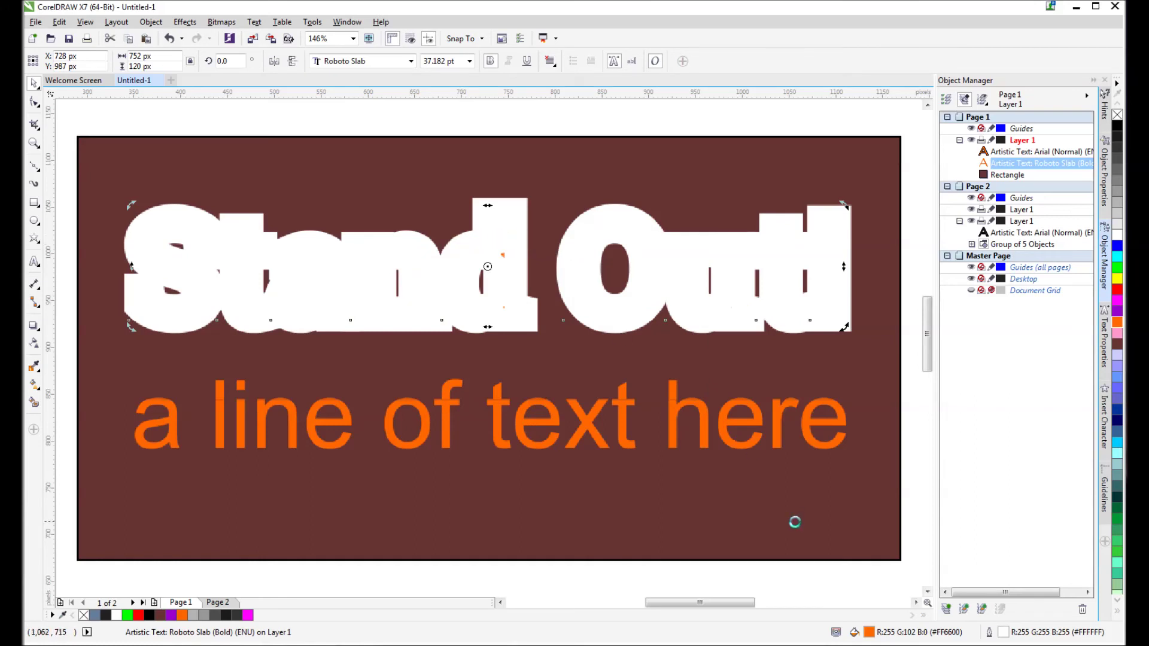
double_click(1001, 632)
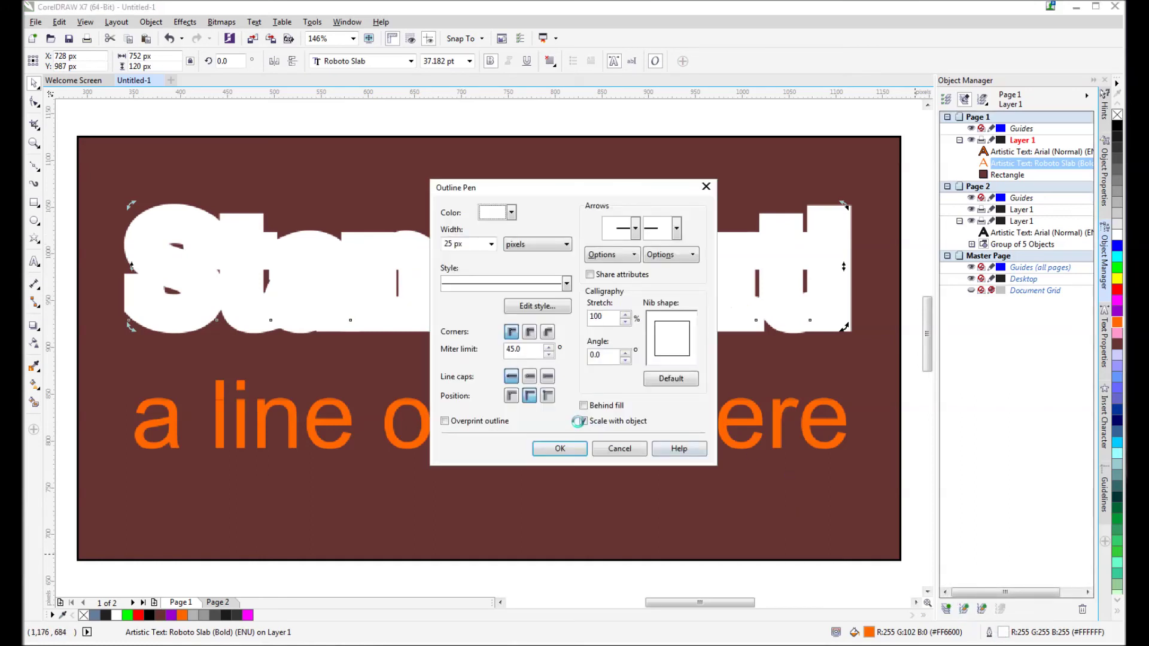
left_click(584, 406)
left_click(564, 450)
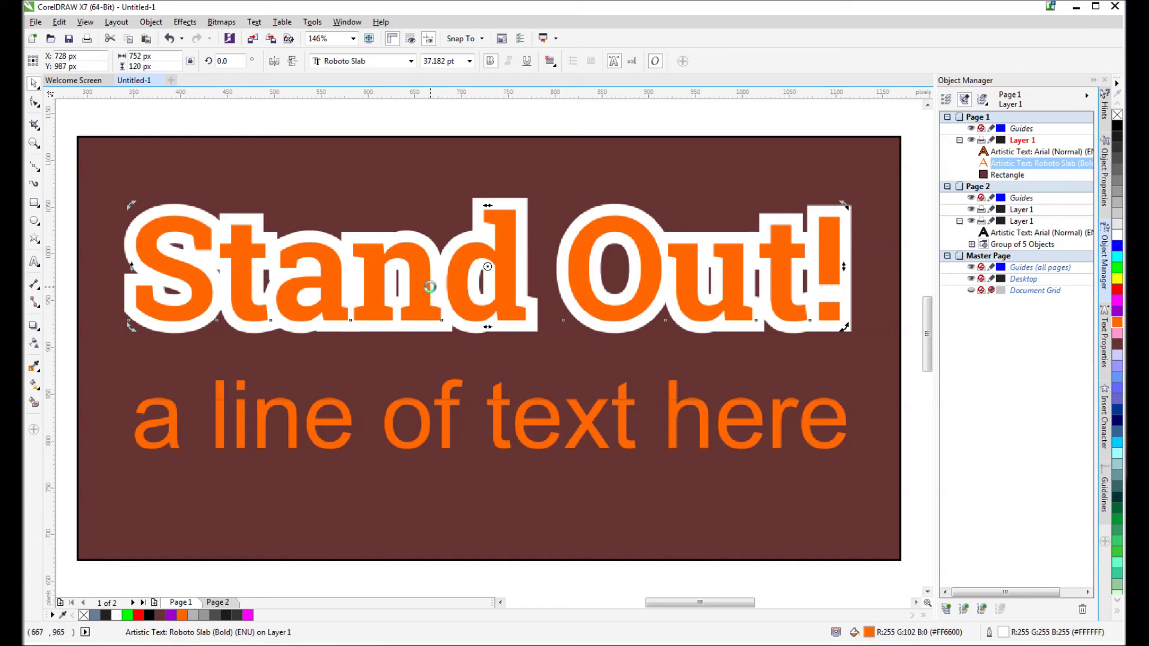
- Select the brown background rectangle behind the orange 'Stand Out!' headline
left_click(457, 167)
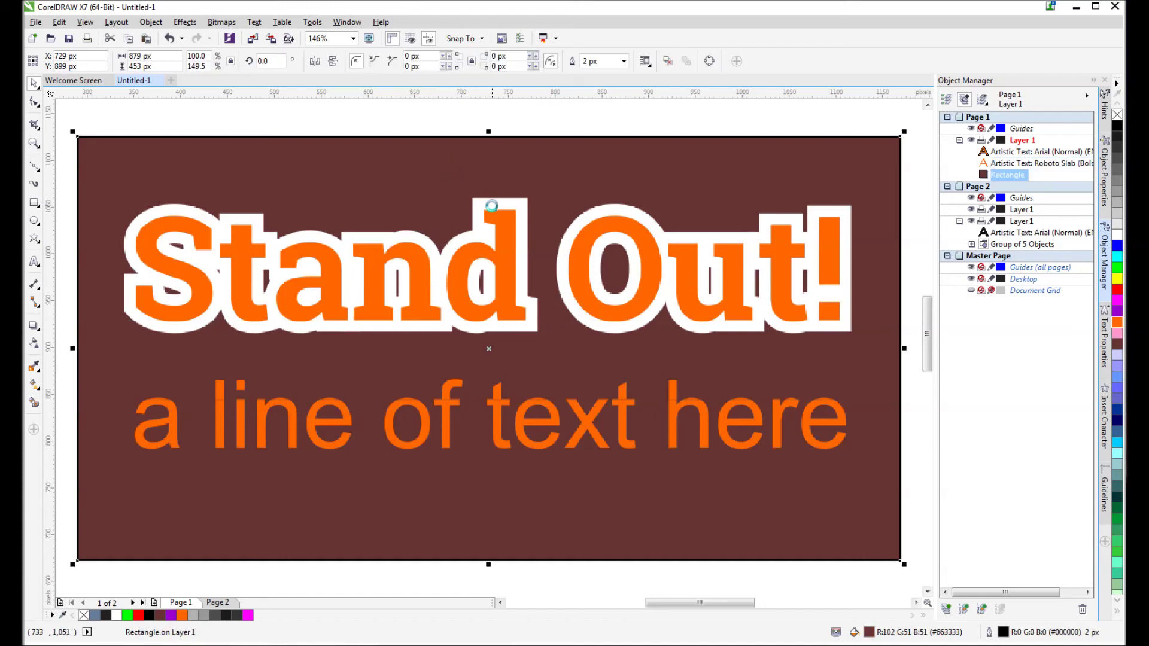